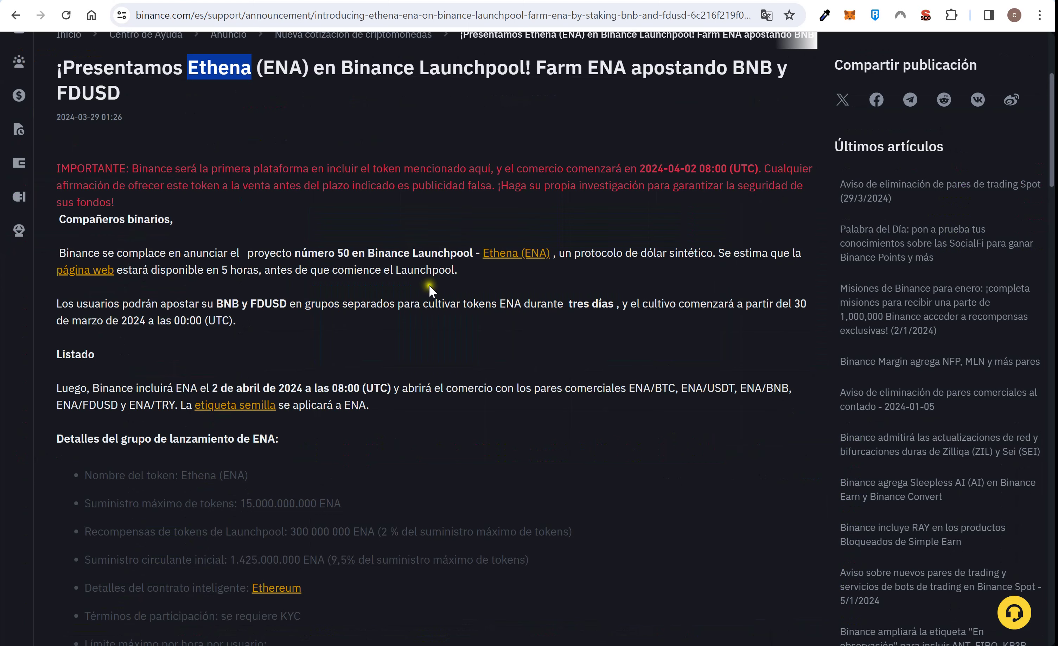
- Read the announcement's ENA Launchpool details, highlighting the token name, rewards share, initial circulating supply, KYC requirement and hourly limits per user
scroll(430, 295, "down", 3)
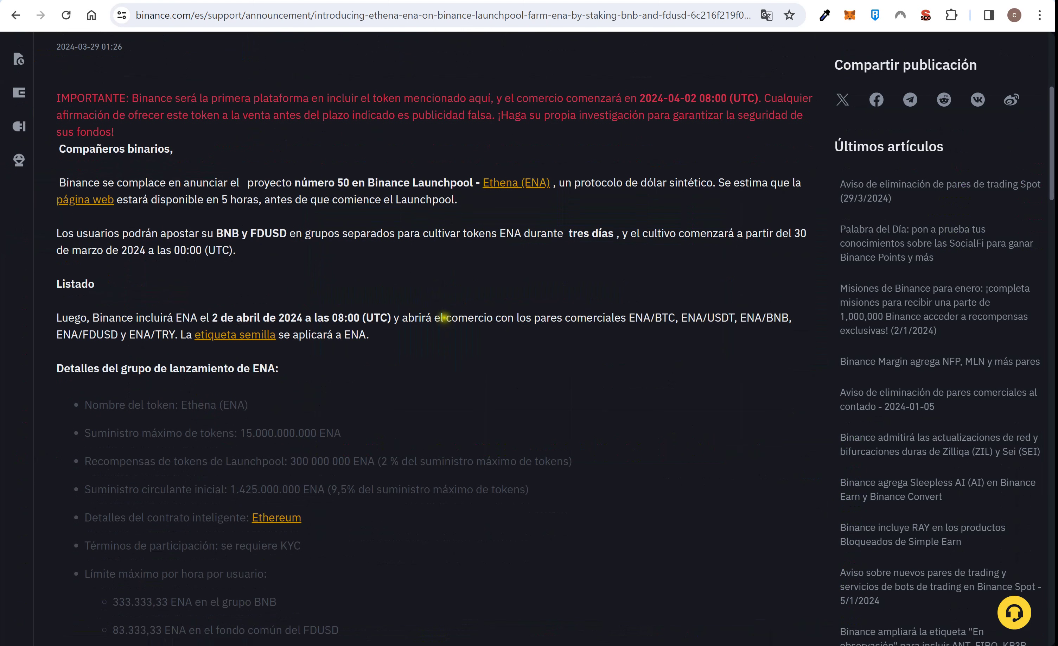
scroll(447, 324, "down", 3)
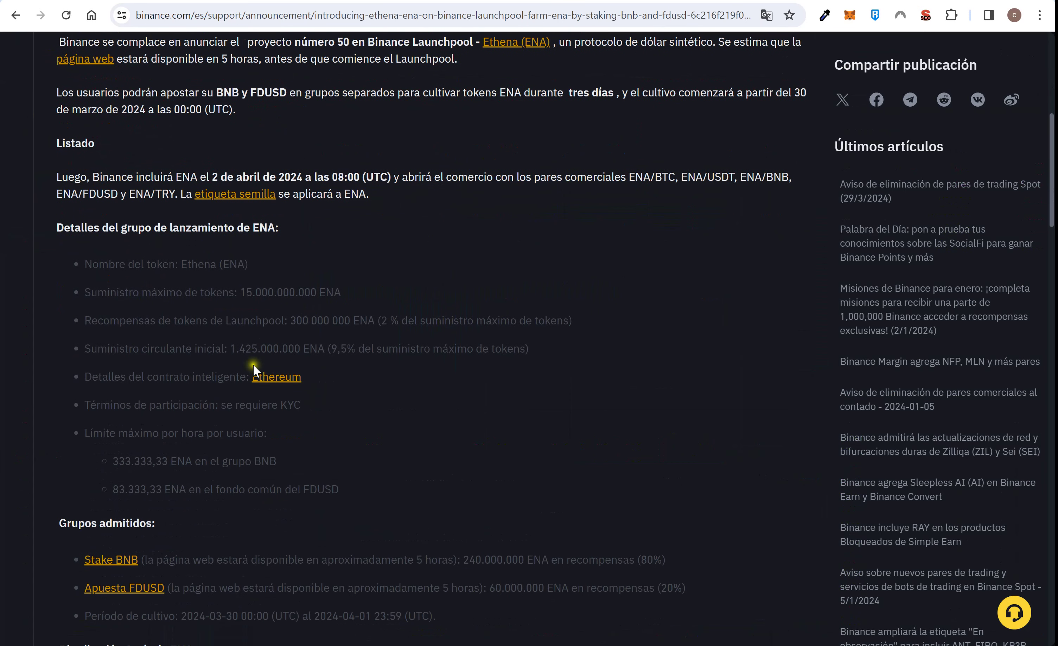
left_click_drag(182, 264, 226, 263)
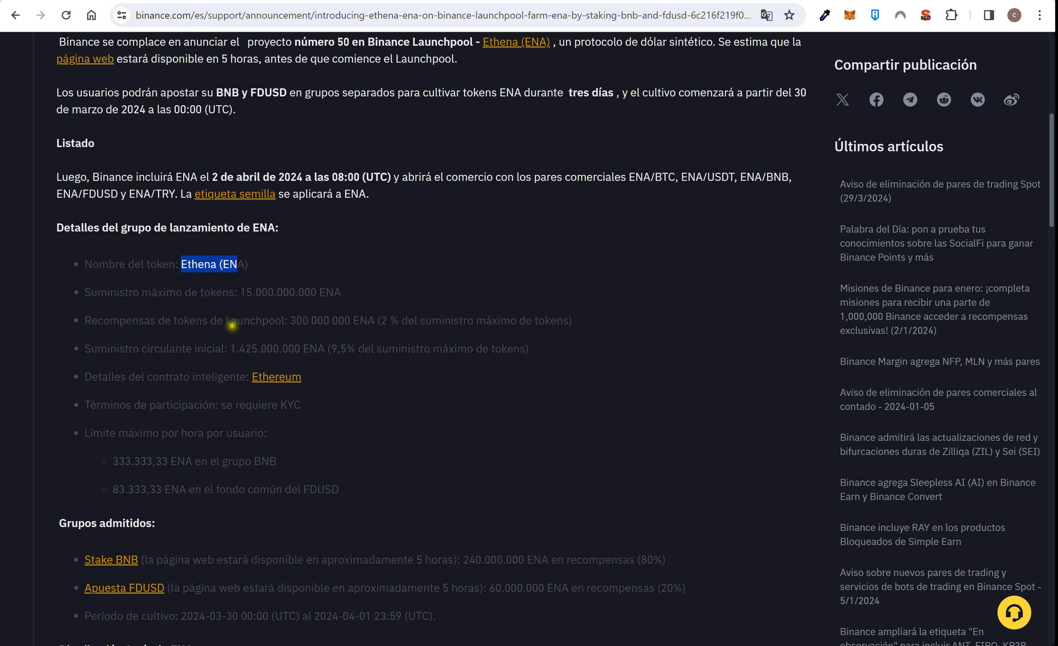
left_click_drag(226, 322, 281, 329)
left_click_drag(377, 320, 570, 325)
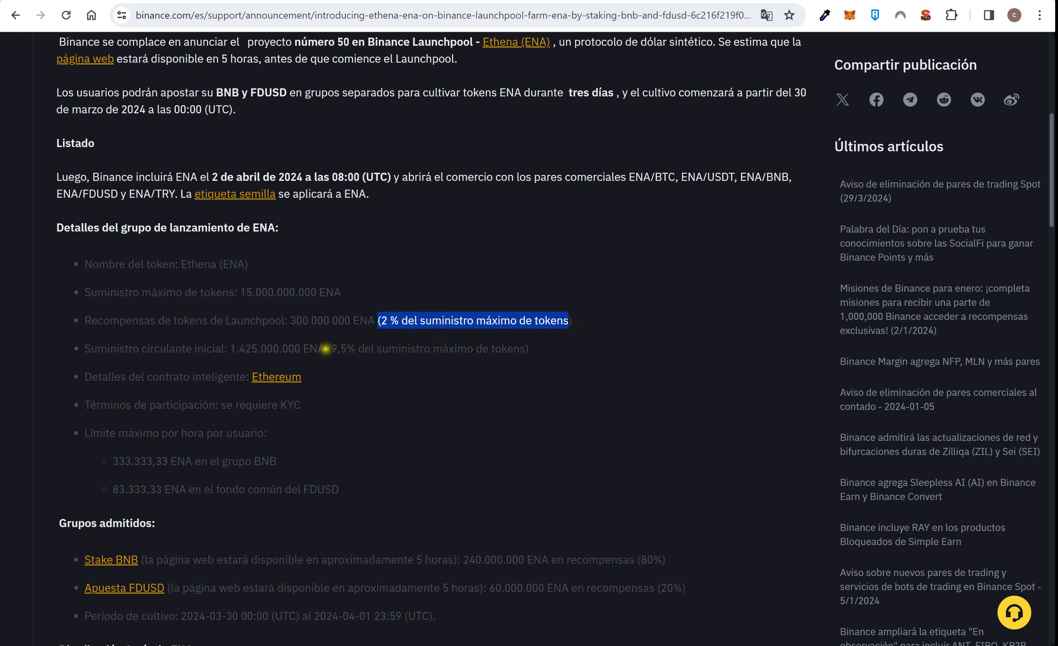
left_click_drag(331, 348, 354, 349)
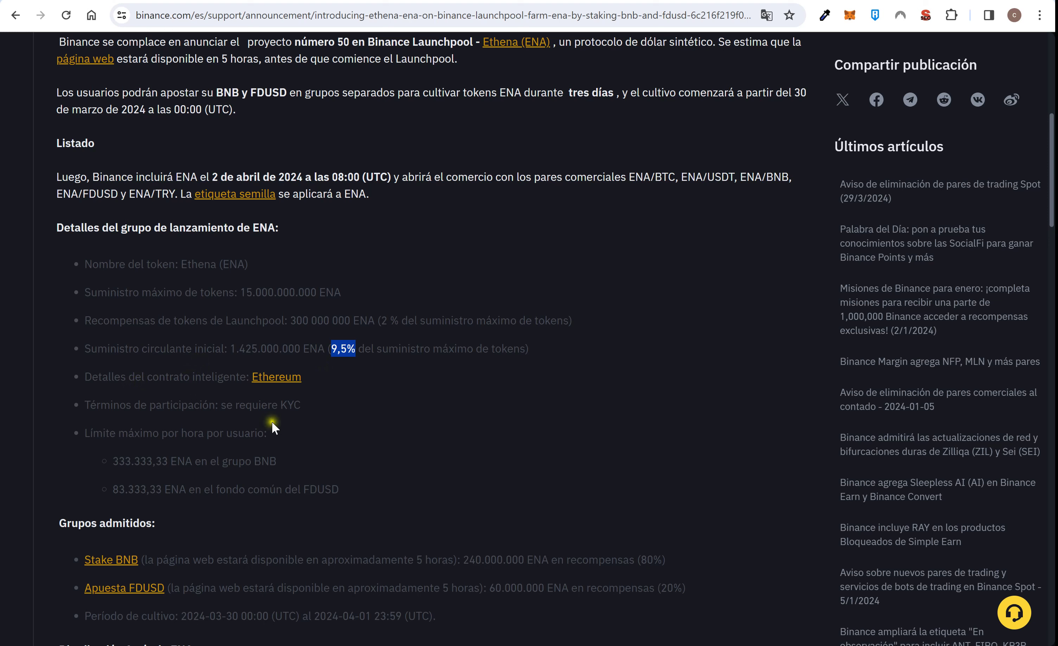
left_click_drag(282, 403, 300, 407)
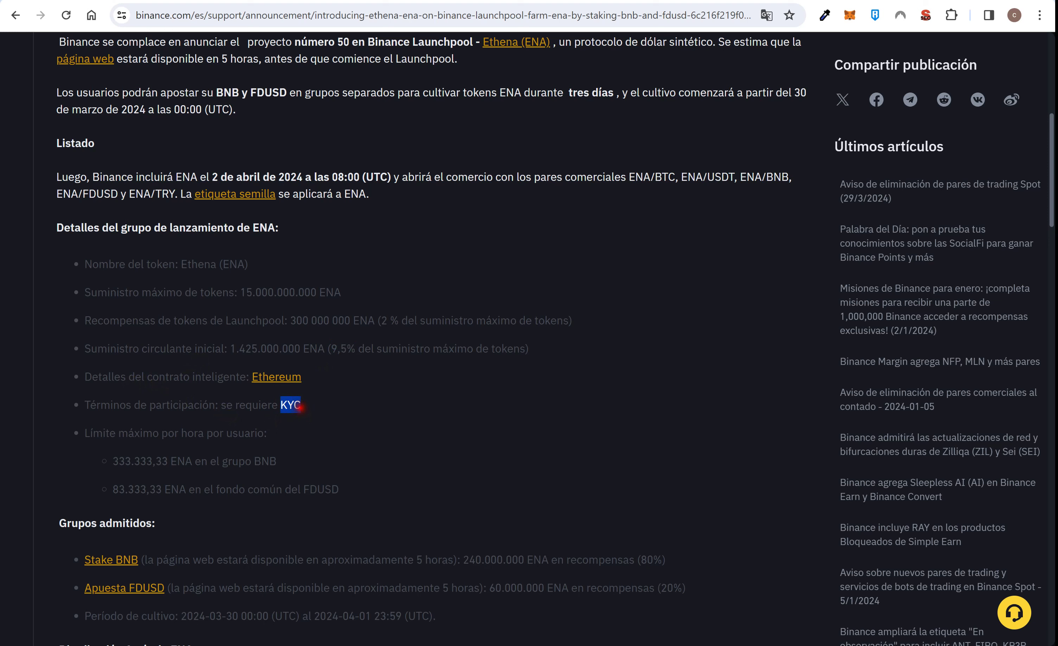
left_click(287, 405)
left_click_drag(255, 462, 339, 491)
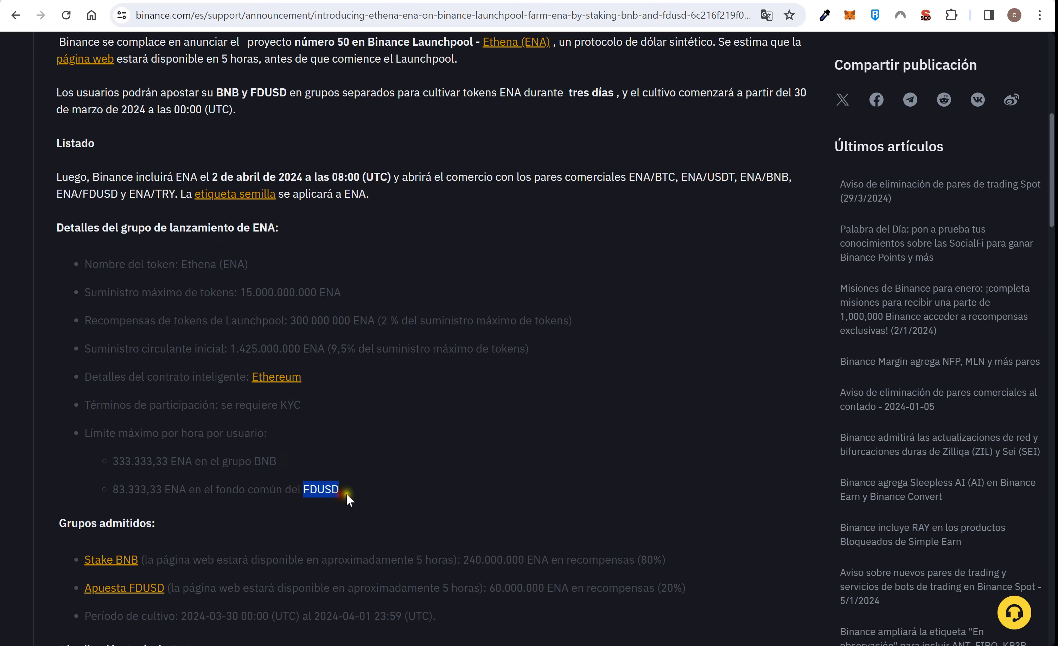
- Review the supported pools, the ENA farming distribution table and the project links in the announcement
scroll(350, 494, "down", 6)
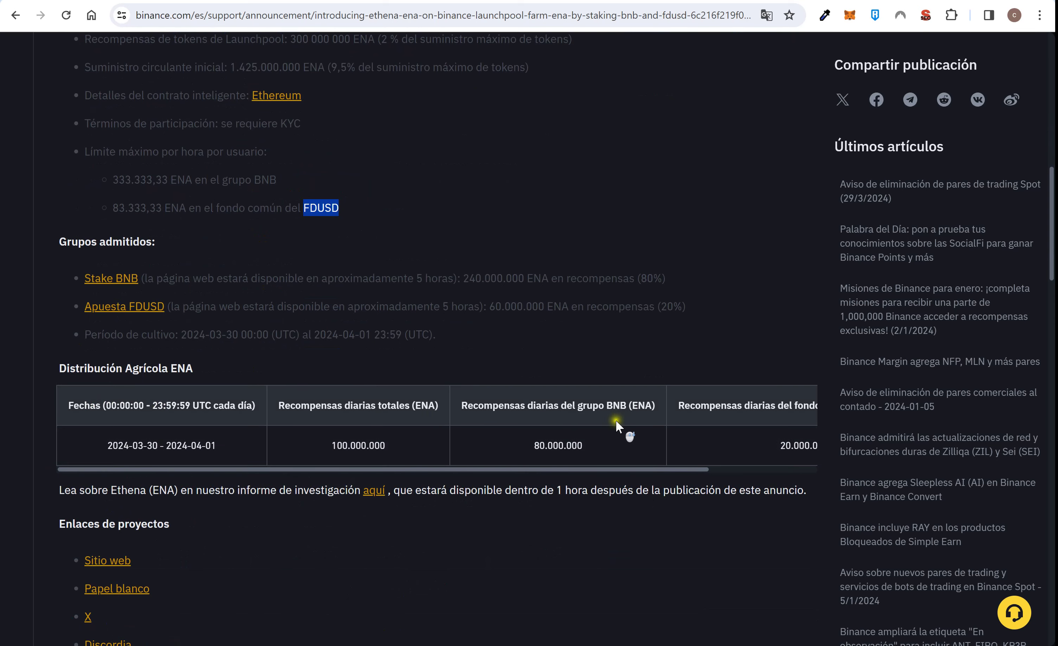
scroll(621, 430, "down", 12)
scroll(483, 395, "up", 8)
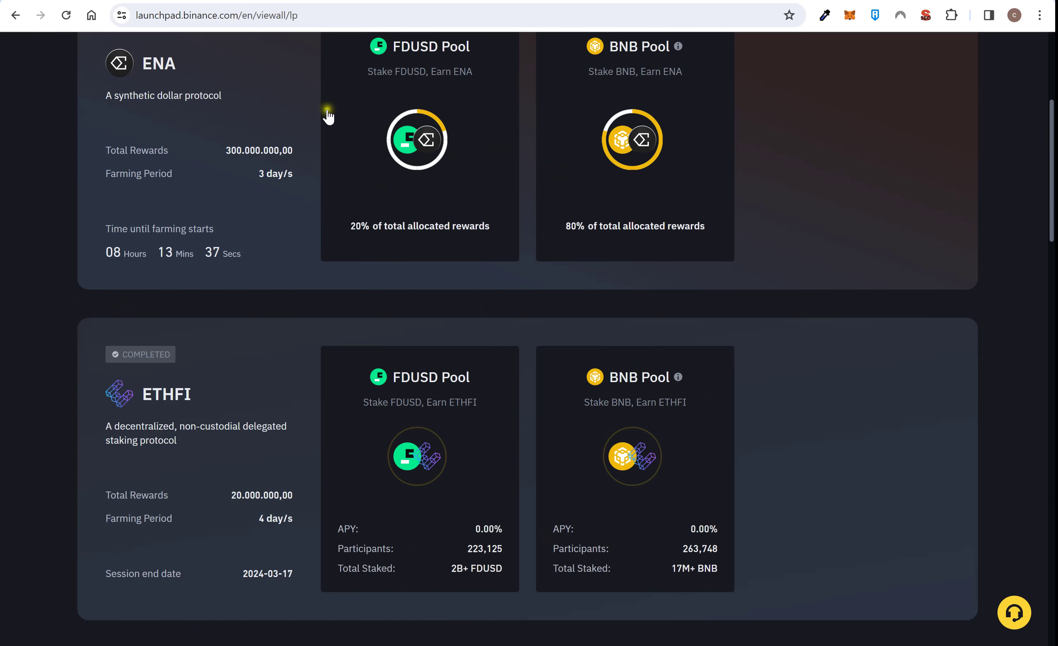
- View ENA's BNB and FDUSD pools on the Binance Launchpool page and locate the Launchpad & Launchpool entry
scroll(640, 329, "up", 6)
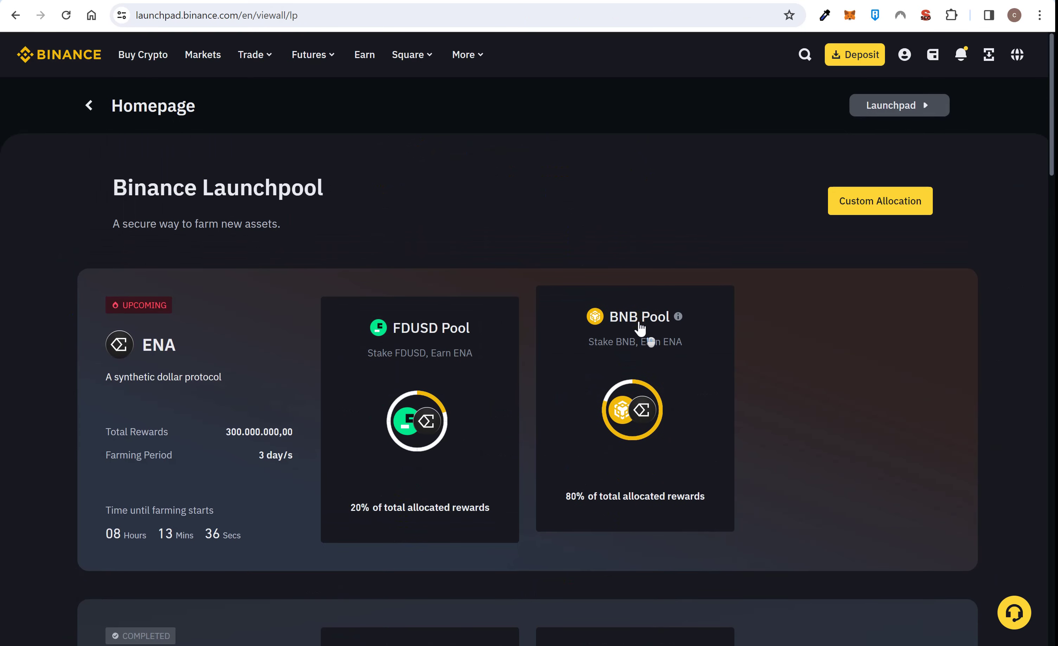
left_click(635, 327)
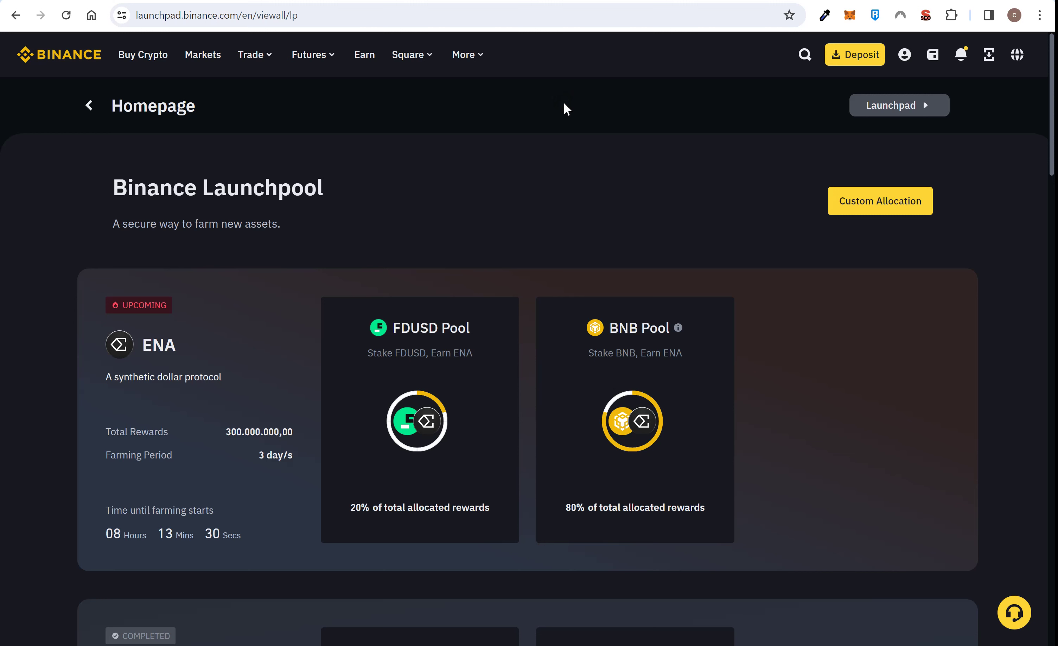
left_click(469, 55)
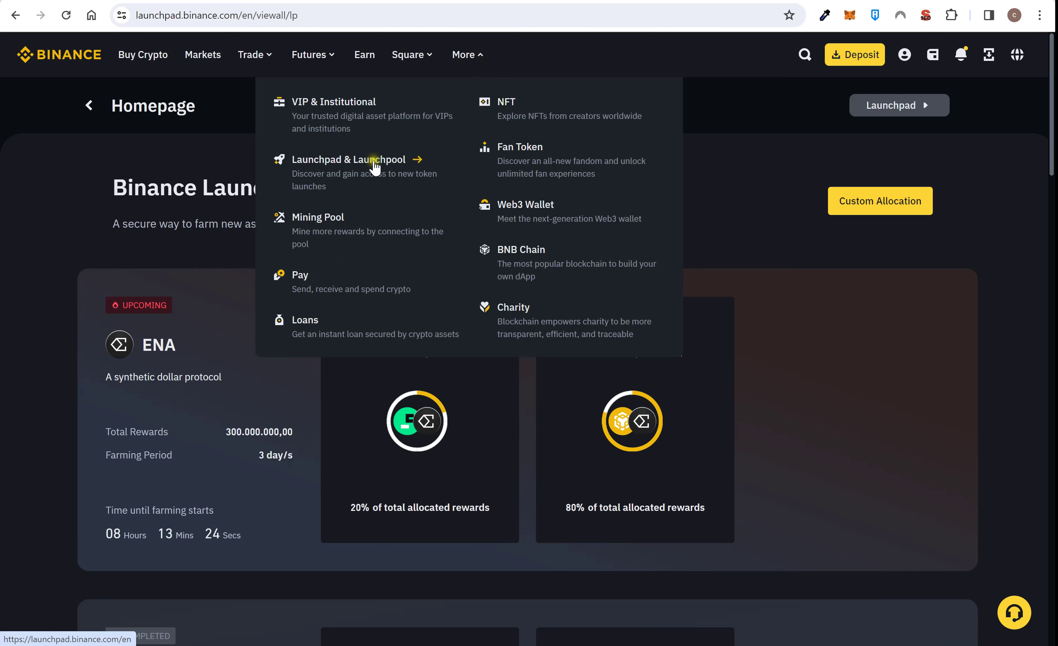
left_click(328, 164)
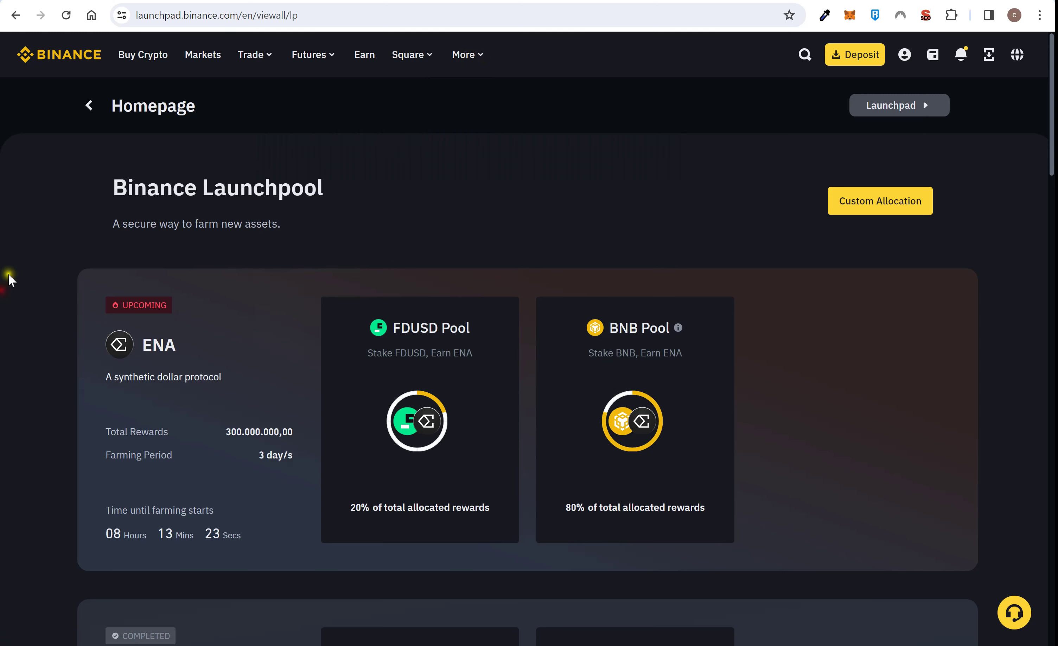
- Examine the completed Launchpool projects from ETHFI to PIXEL, comparing their farming periods and session end dates
scroll(309, 329, "down", 15)
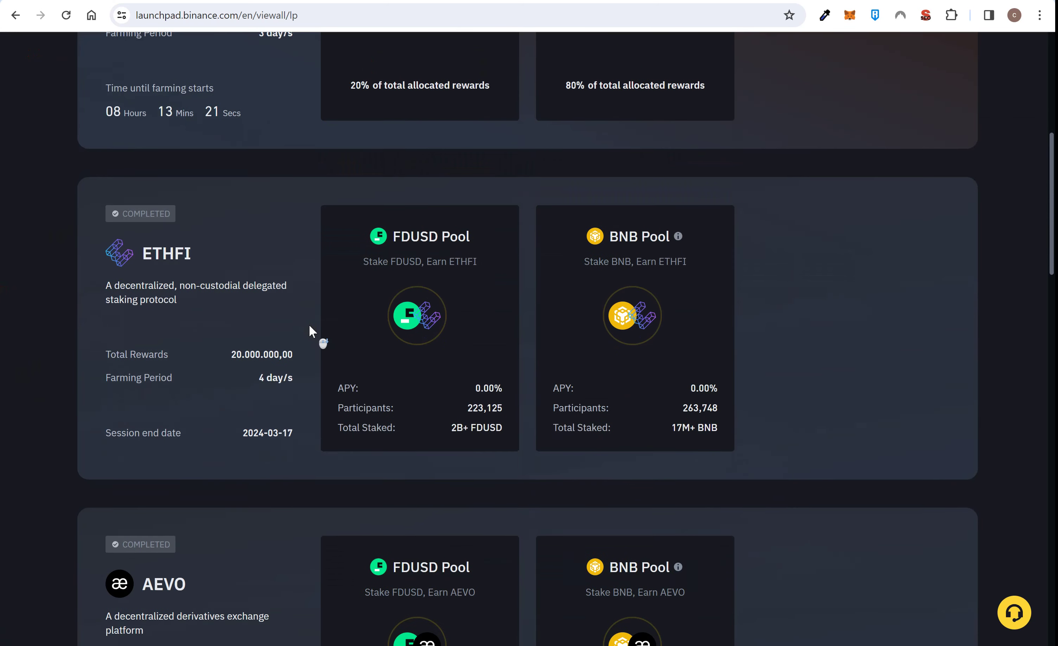
scroll(309, 328, "down", 10)
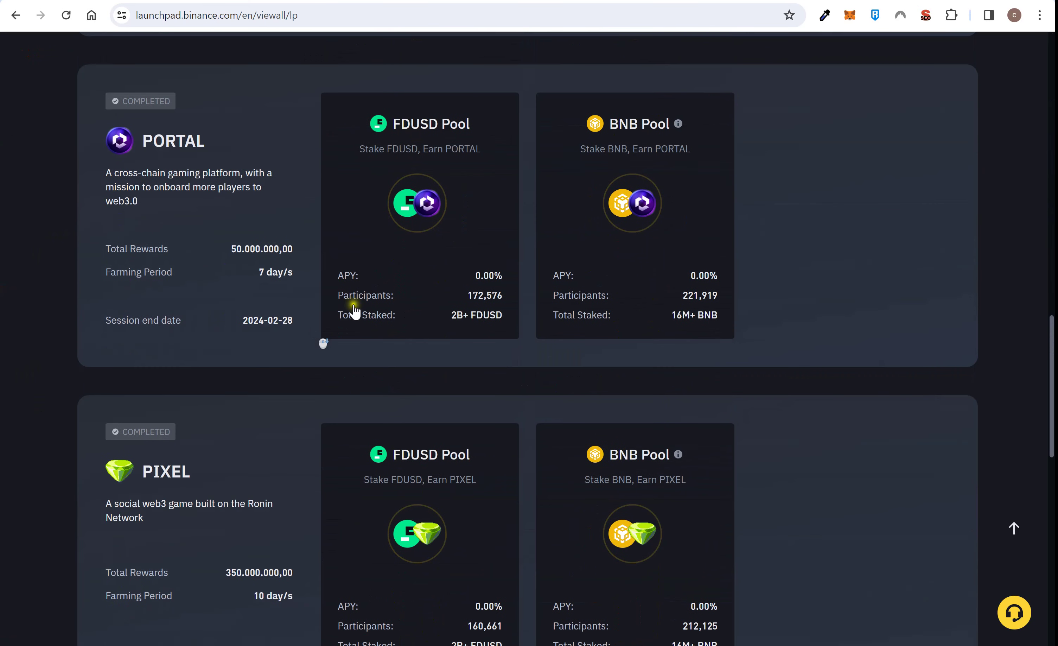
left_click(378, 301)
scroll(378, 300, "down", 3)
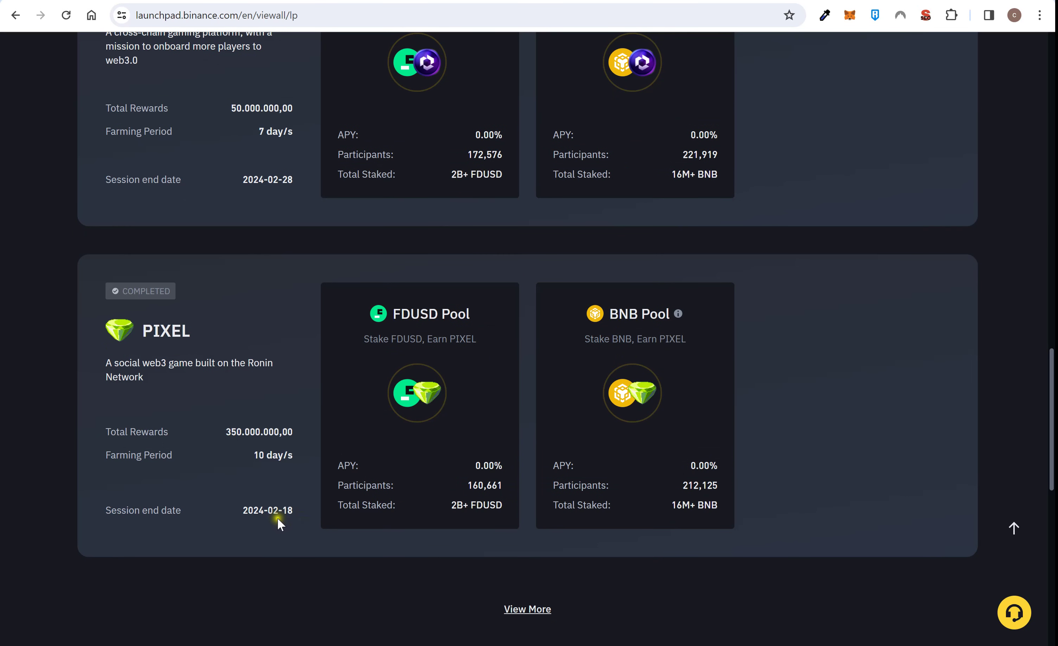
scroll(272, 514, "up", 10)
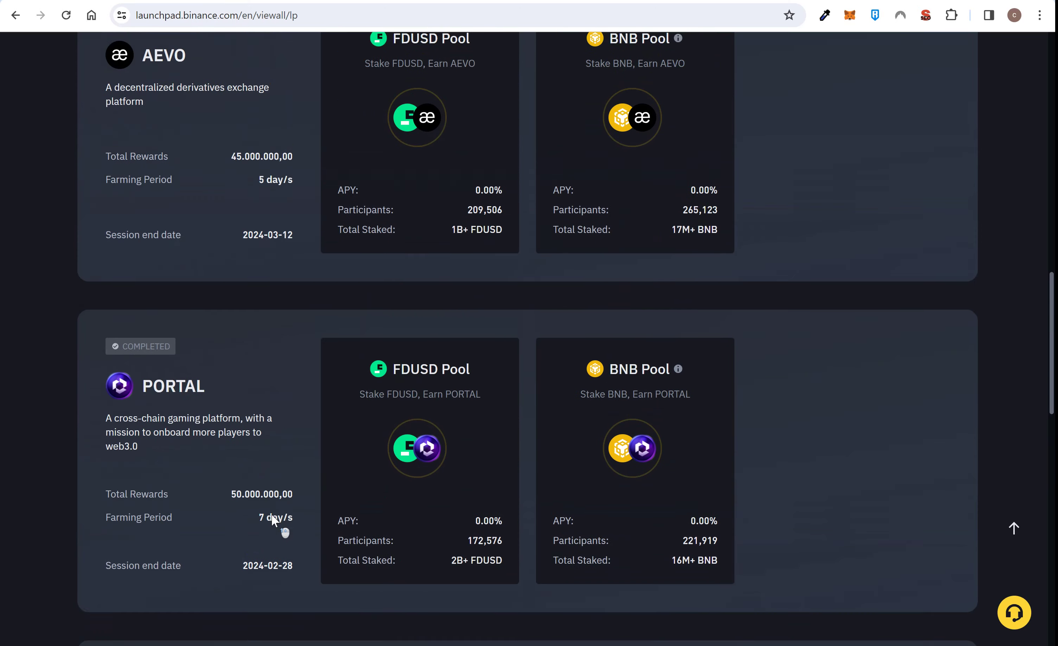
scroll(272, 515, "up", 3)
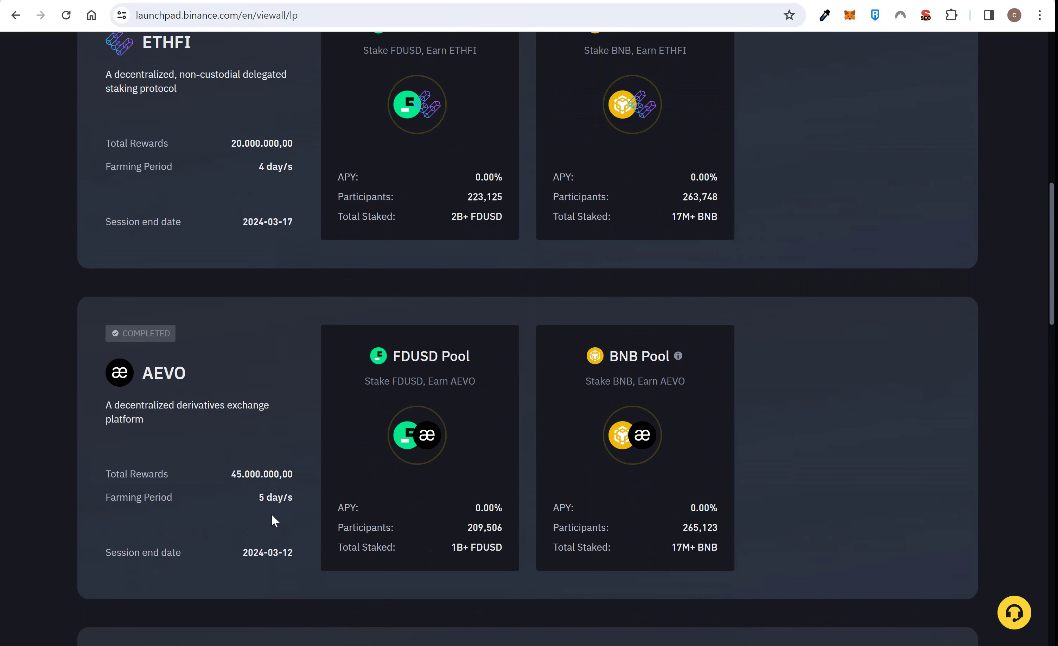
scroll(271, 513, "up", 8)
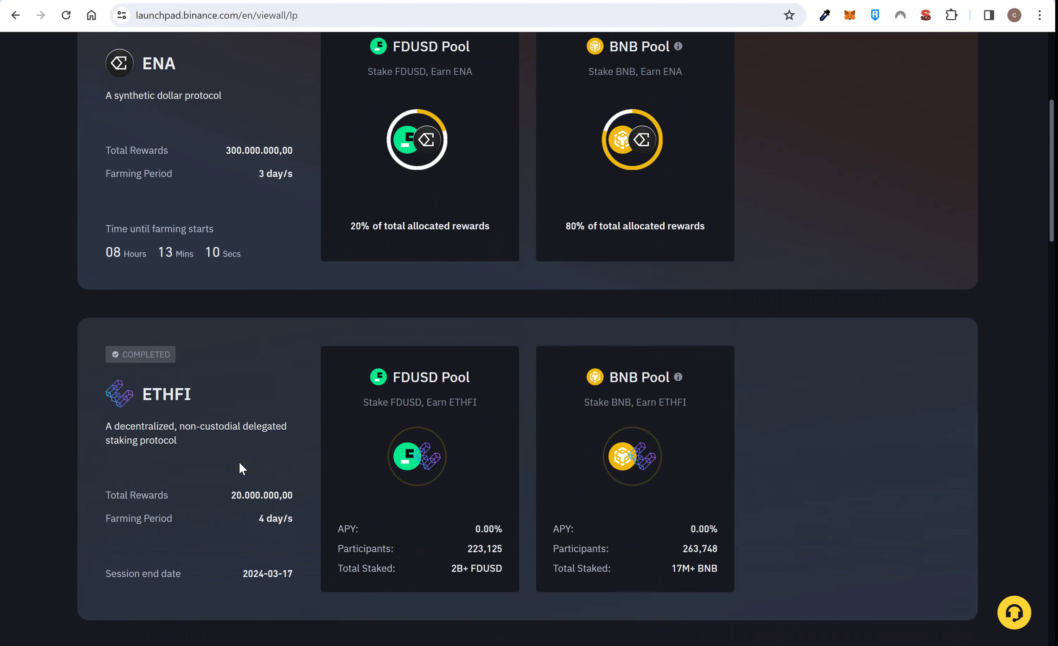
scroll(239, 460, "up", 3)
scroll(200, 326, "up", 3)
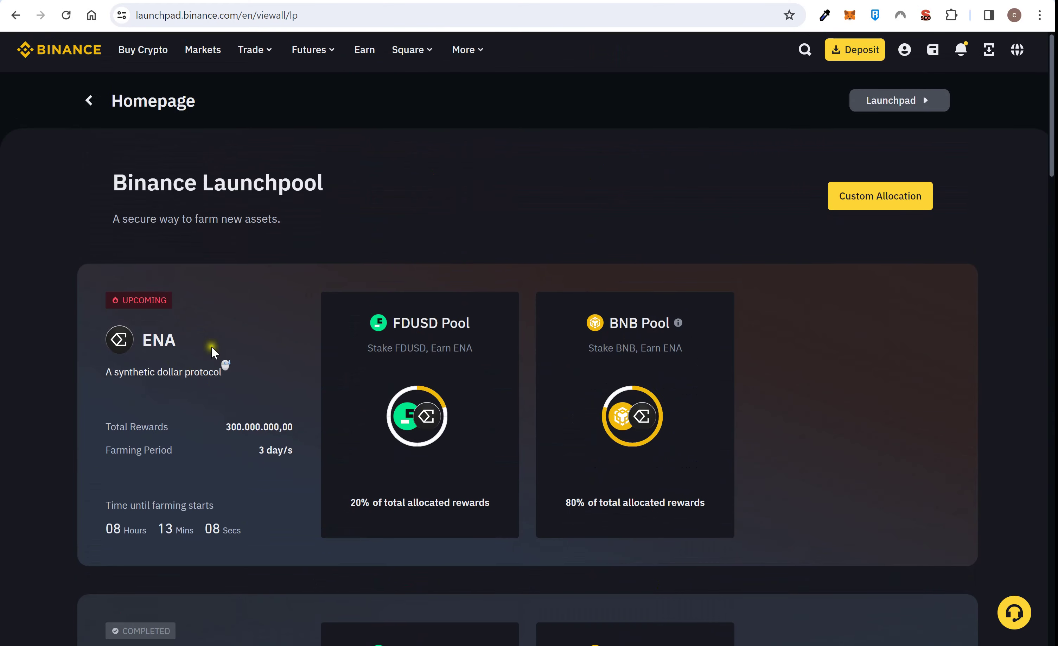
- Return to the Ethena announcement and highlight the phrase "número 50 en Binance Launchpool" in the introduction
scroll(215, 350, "down", 2)
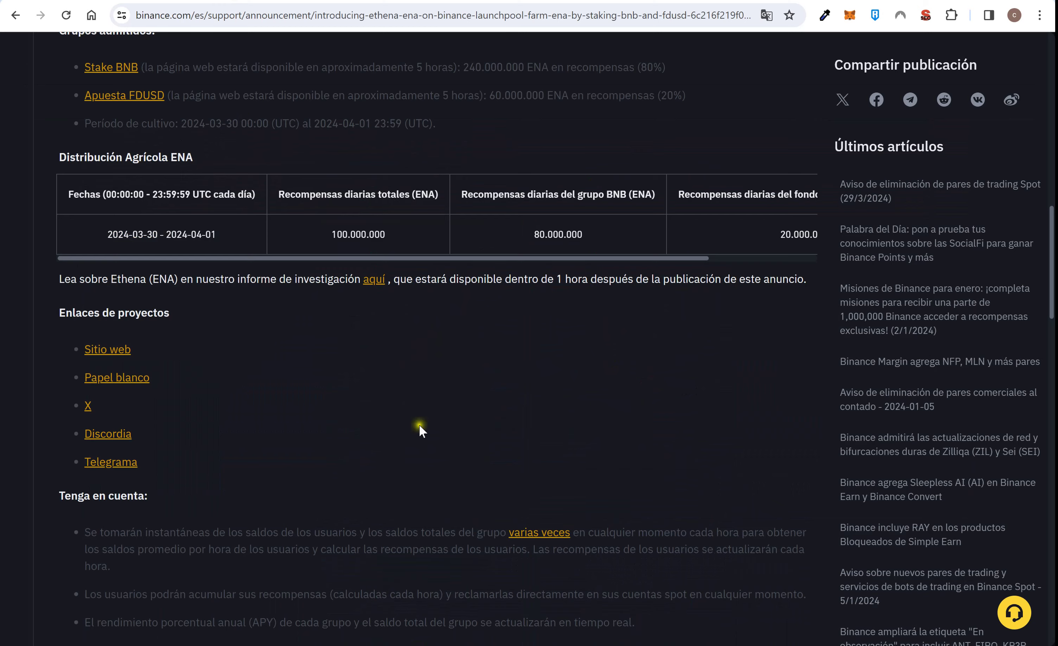
scroll(435, 426, "up", 15)
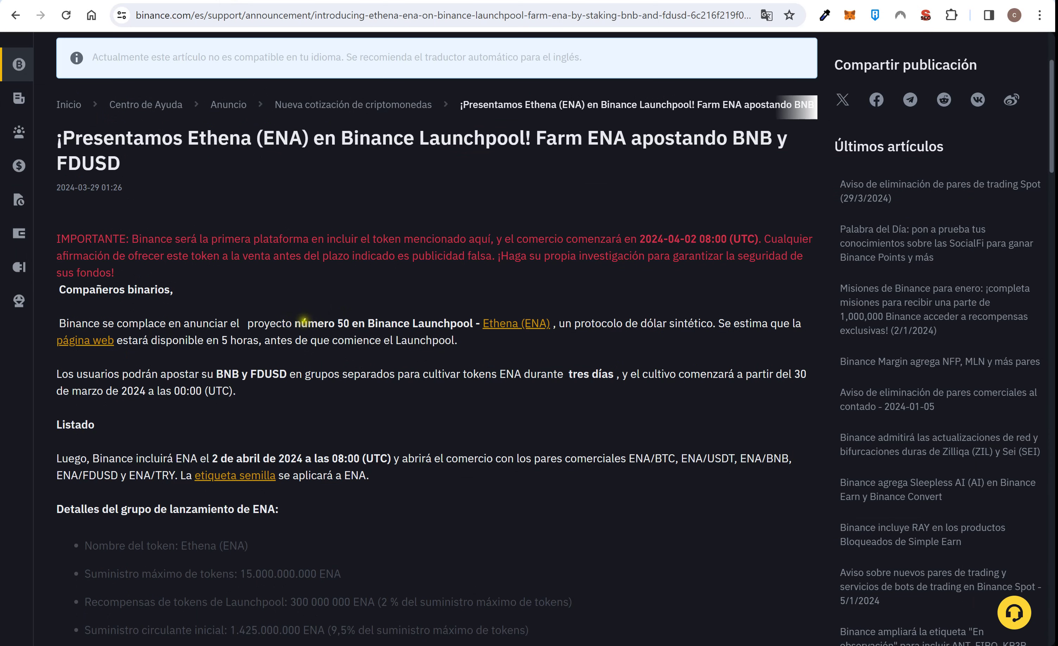
left_click_drag(296, 324, 474, 329)
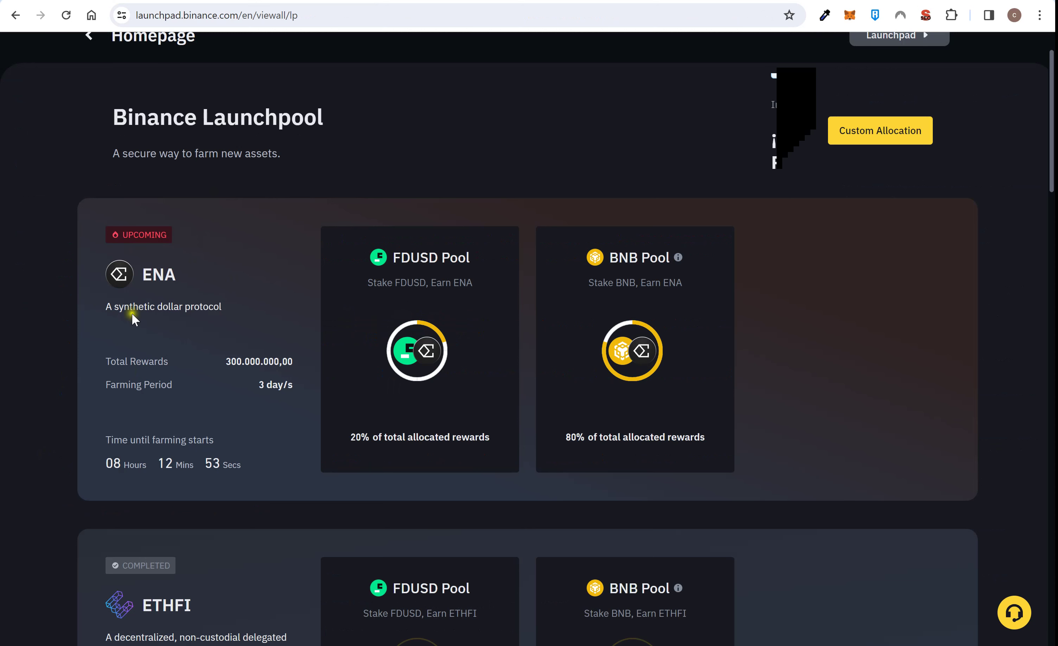
- Highlight ENA's farming period and the time until farming starts on the Launchpool page
left_click_drag(260, 384, 295, 391)
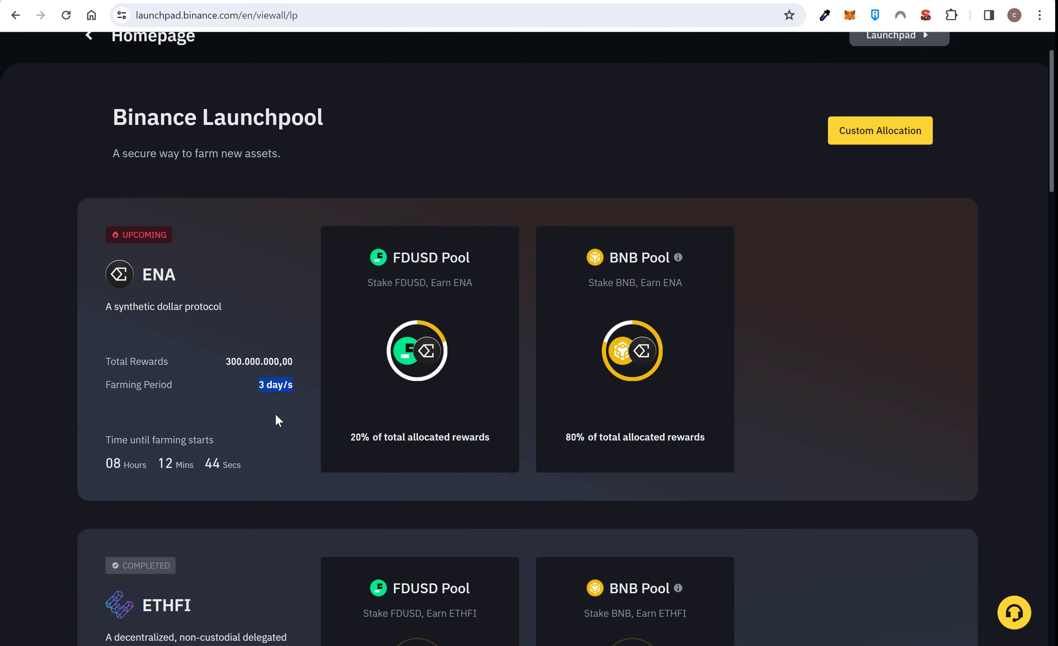
left_click_drag(106, 385, 173, 387)
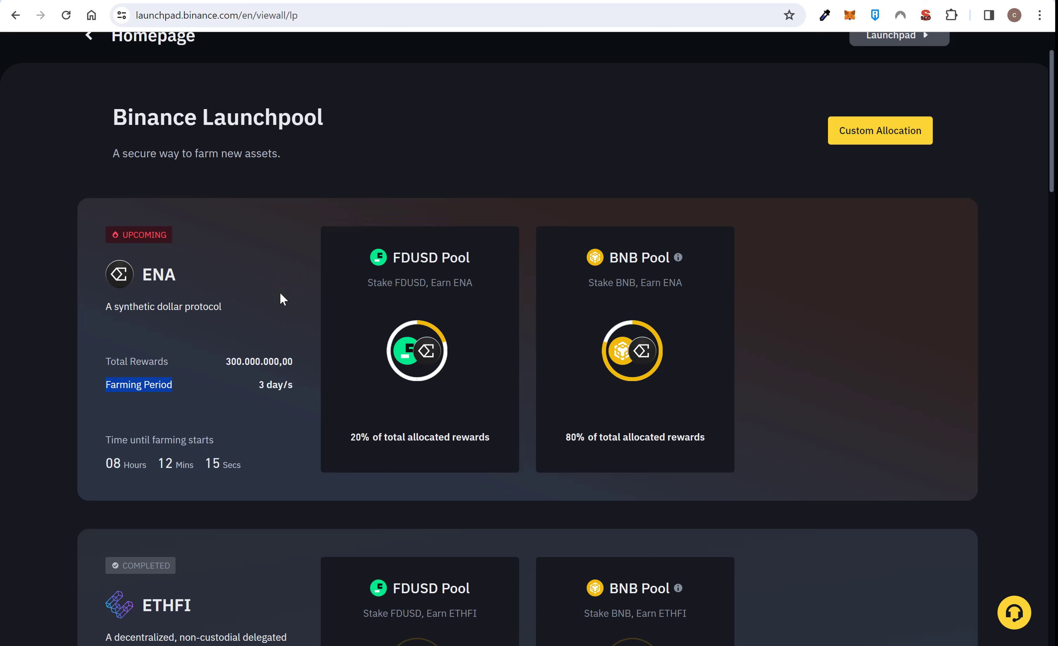
left_click_drag(109, 463, 230, 467)
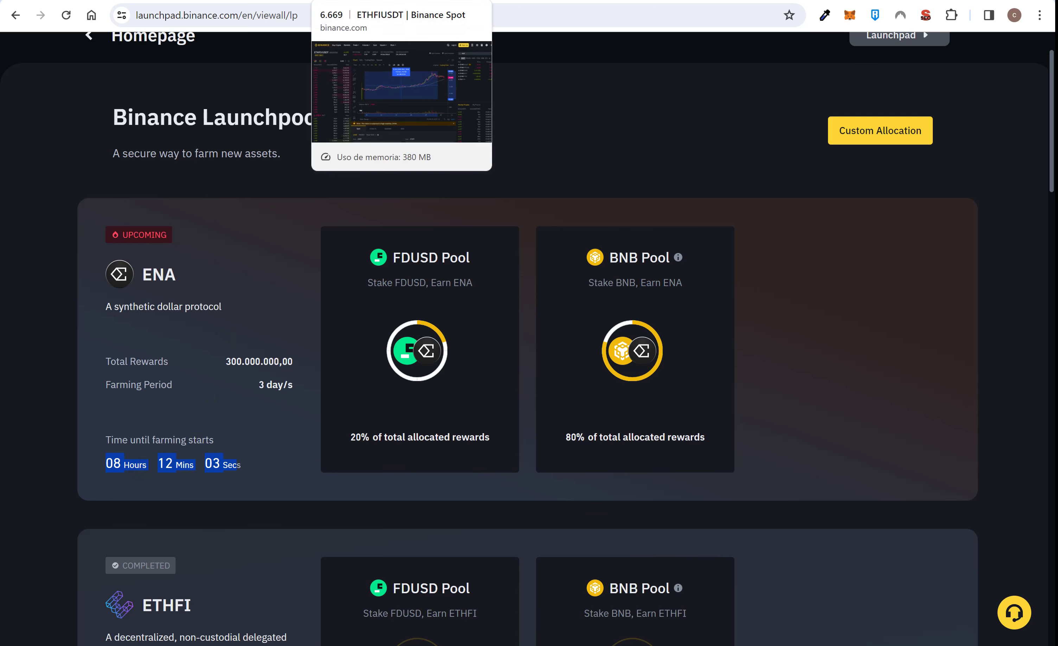
- Check the ETHFI/USDT price chart, then look through the completed projects on the Launchpool page again
left_click(360, 0)
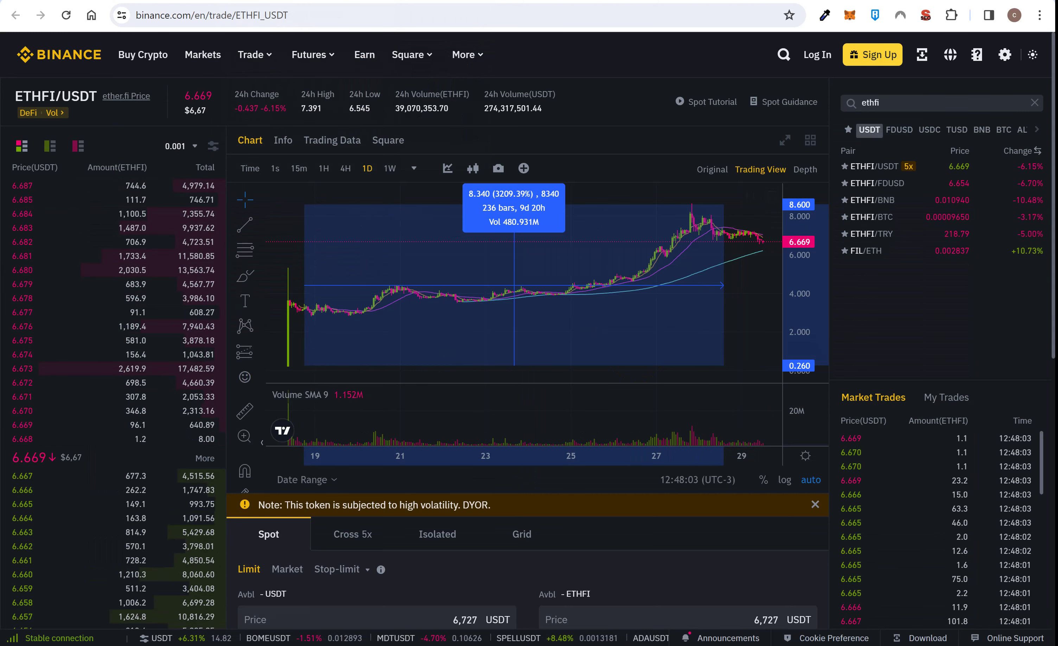
key("ctrl+Tab")
scroll(503, 314, "down", 10)
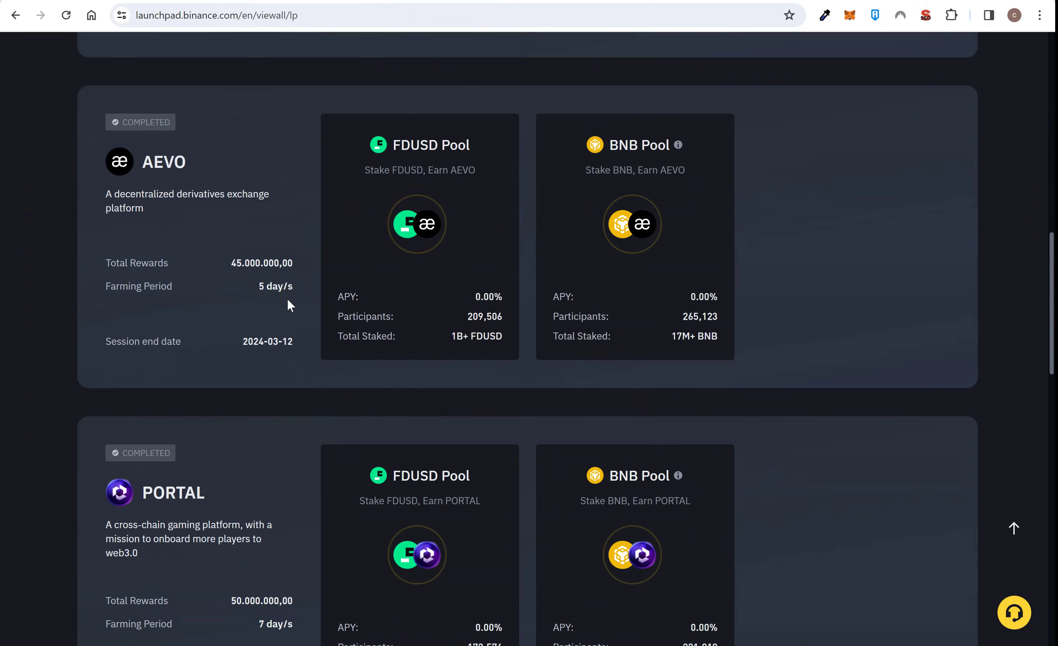
scroll(287, 298, "up", 8)
- View Ethena's BNB Pool page, revisiting the Launchpool project list before returning to the pool details
key("ctrl+Tab")
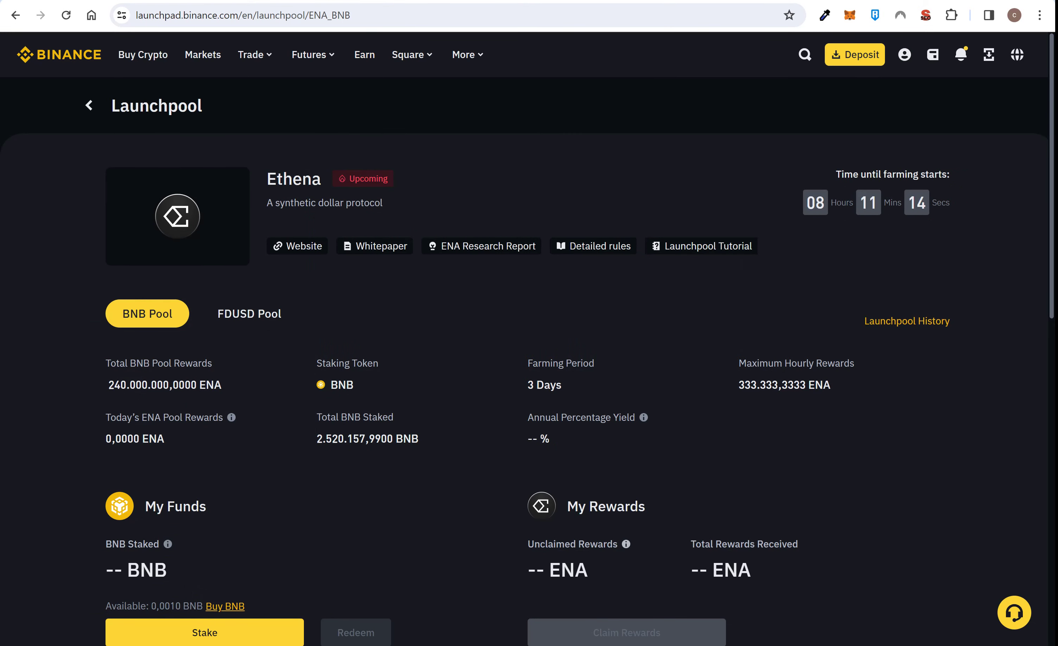
key("alt+Left")
scroll(416, 194, "up", 10)
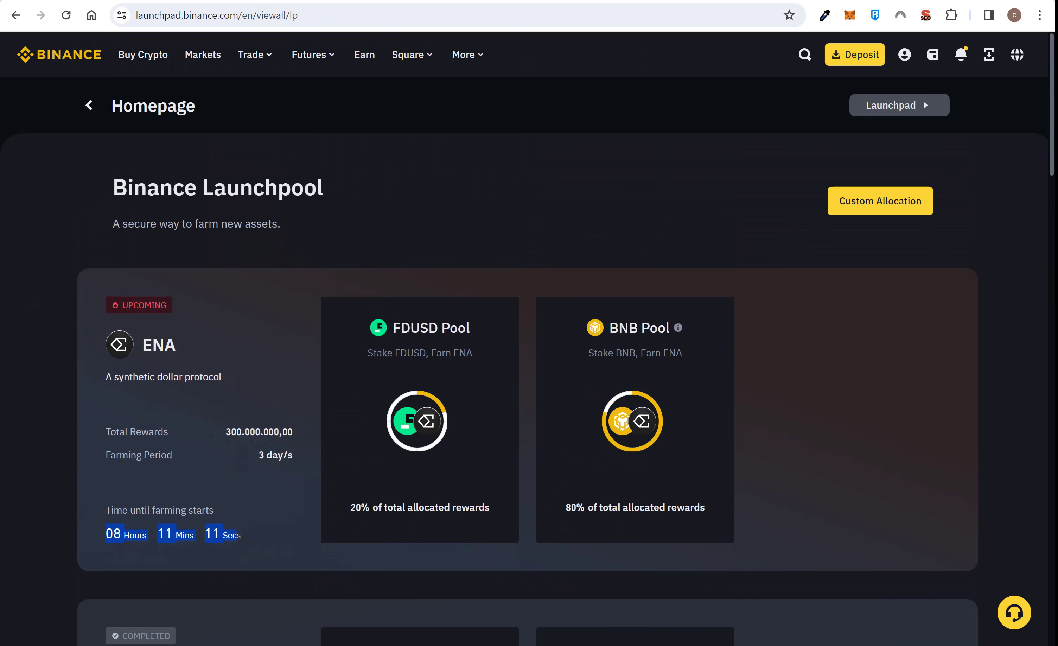
key("alt+Right")
scroll(711, 288, "down", 2)
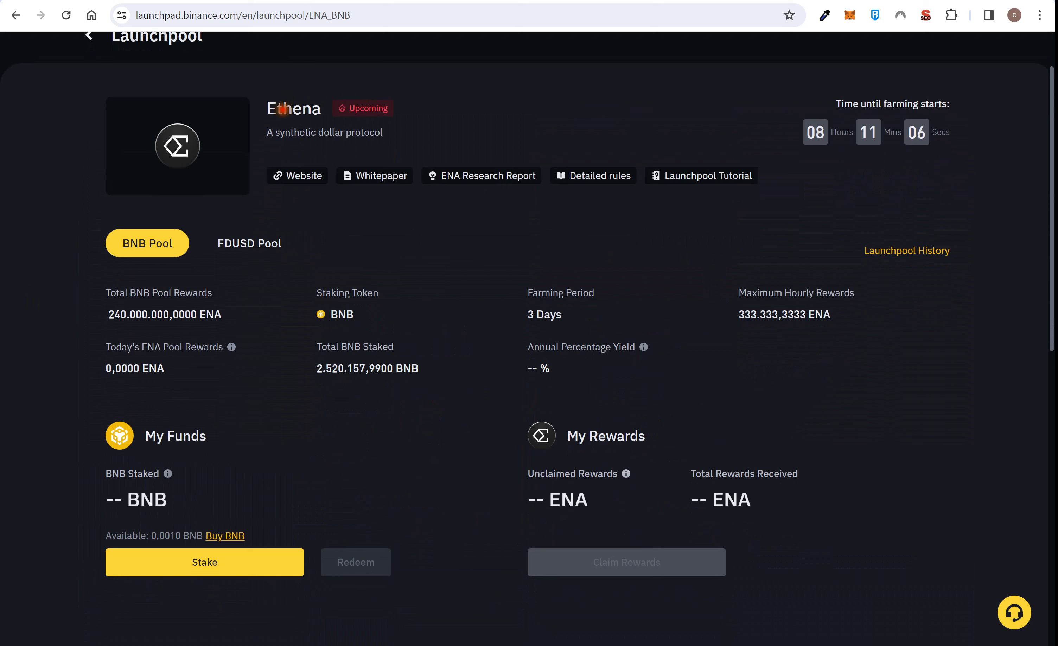
- Highlight the Ethena project name and examine its BNB Pool and FDUSD Pool options
left_click_drag(267, 109, 332, 110)
left_click(333, 130)
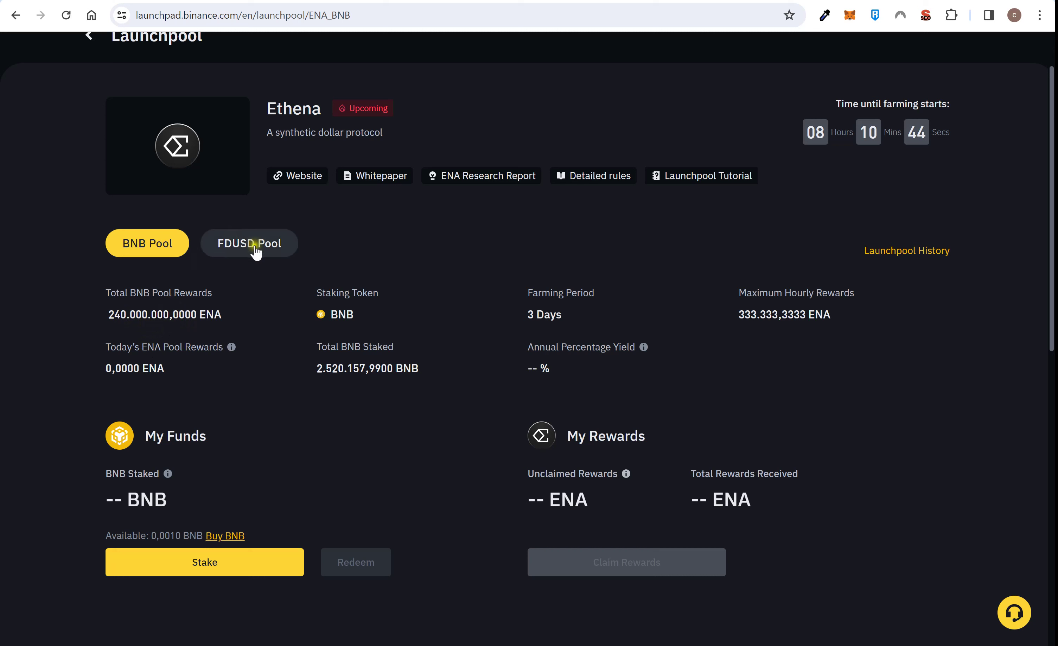
left_click(233, 251)
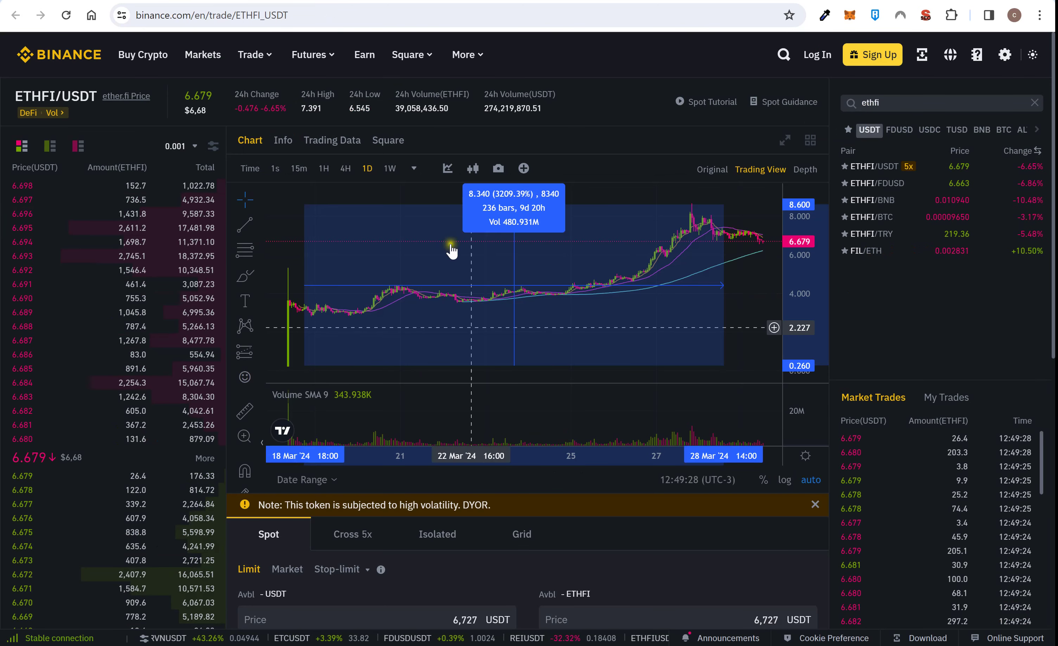
- Switch to the ETHFI/USDT trading page and select the search term in the pair search
left_click(861, 101)
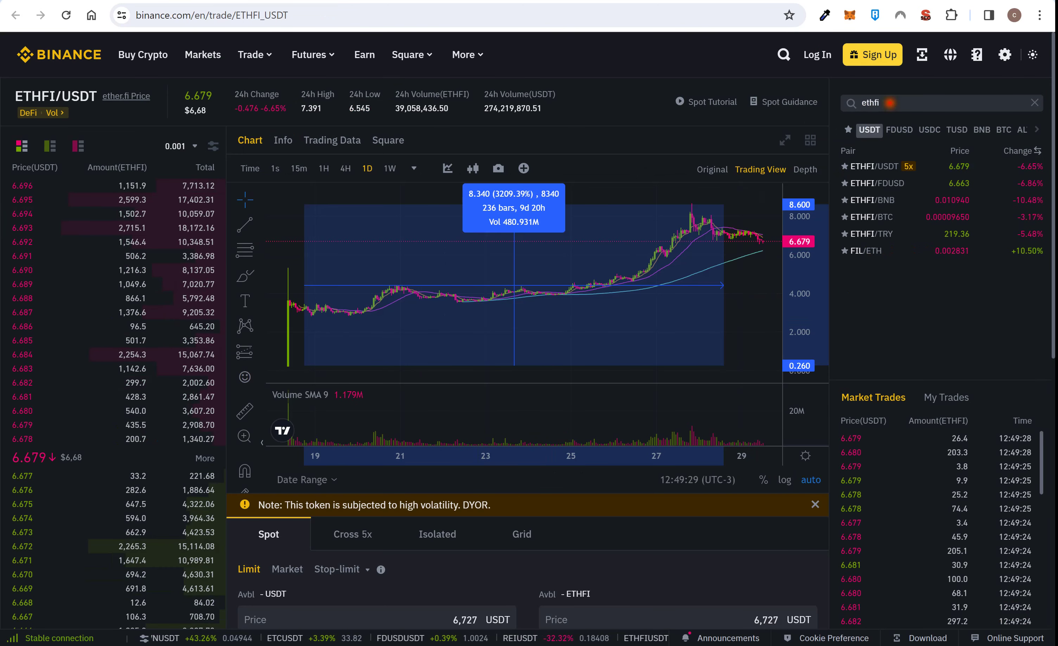
double_click(860, 96)
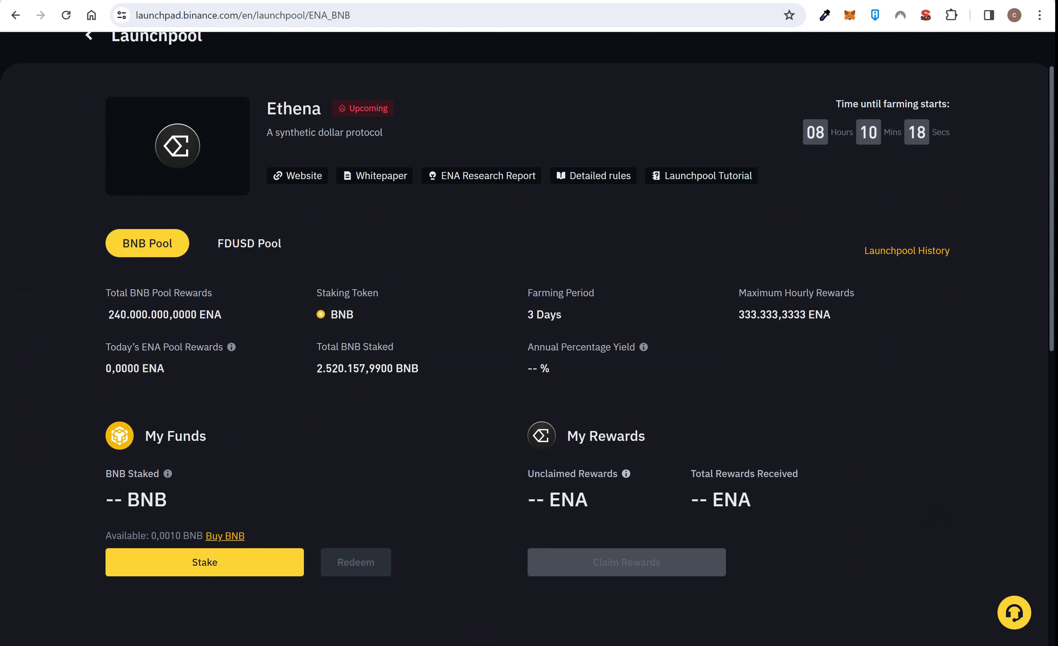
- Try to stake the maximum available balance of 0.001 BNB in Ethena's BNB Pool
left_click(245, 570)
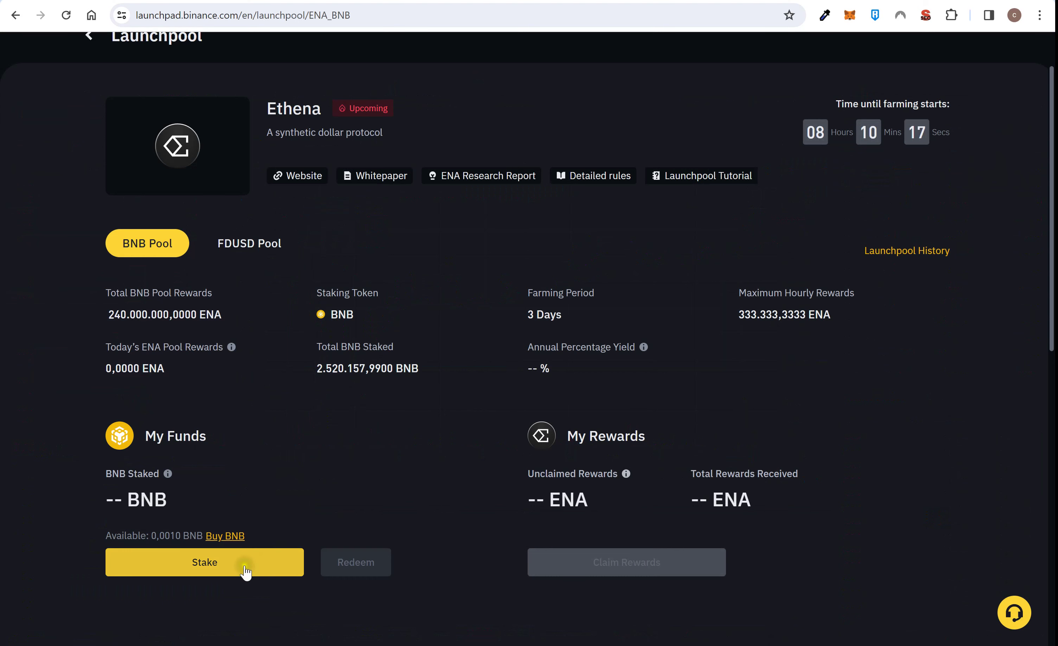
left_click(205, 570)
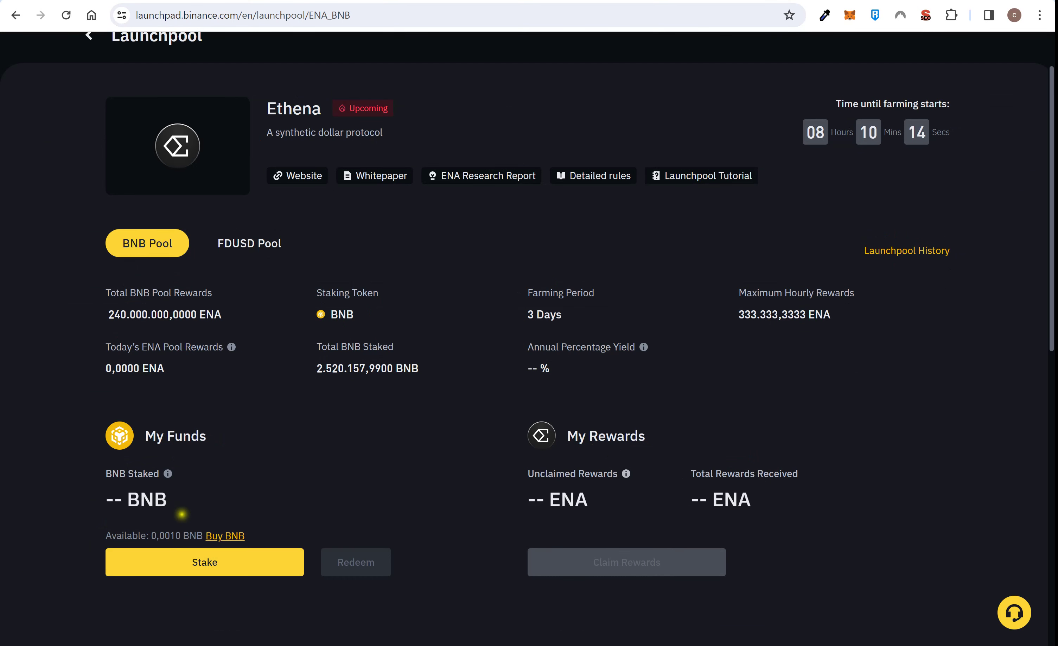
left_click(210, 565)
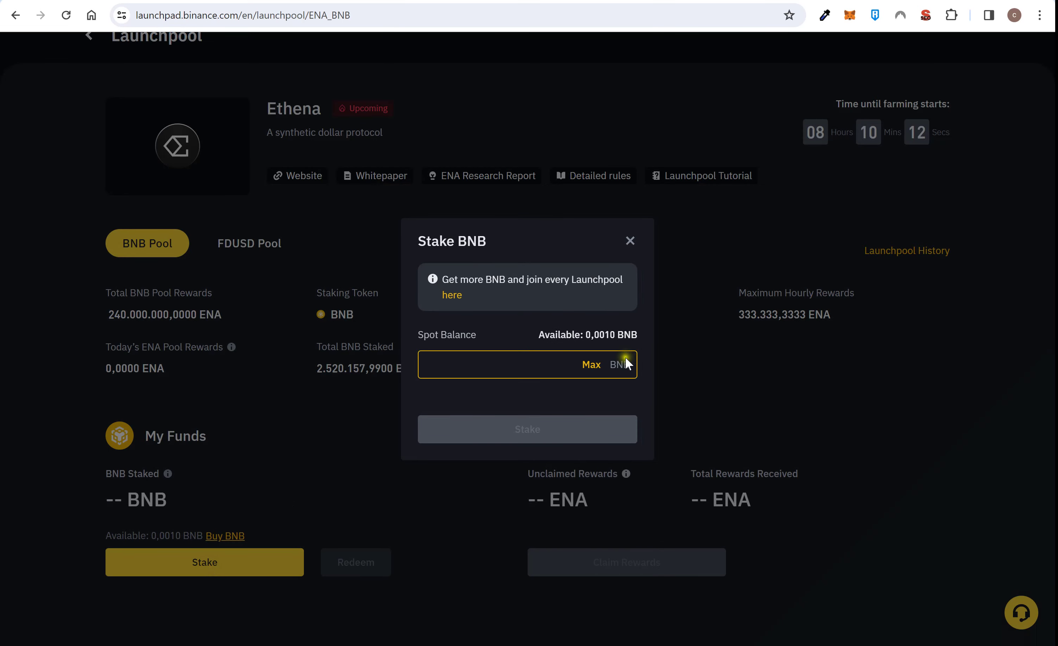
left_click(594, 365)
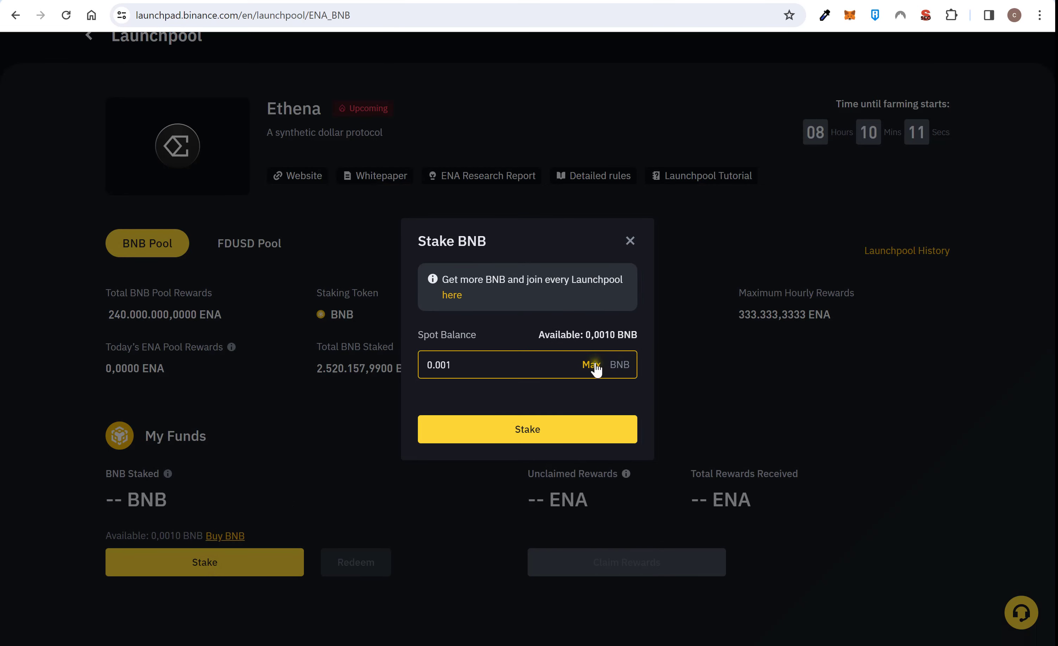
left_click(541, 434)
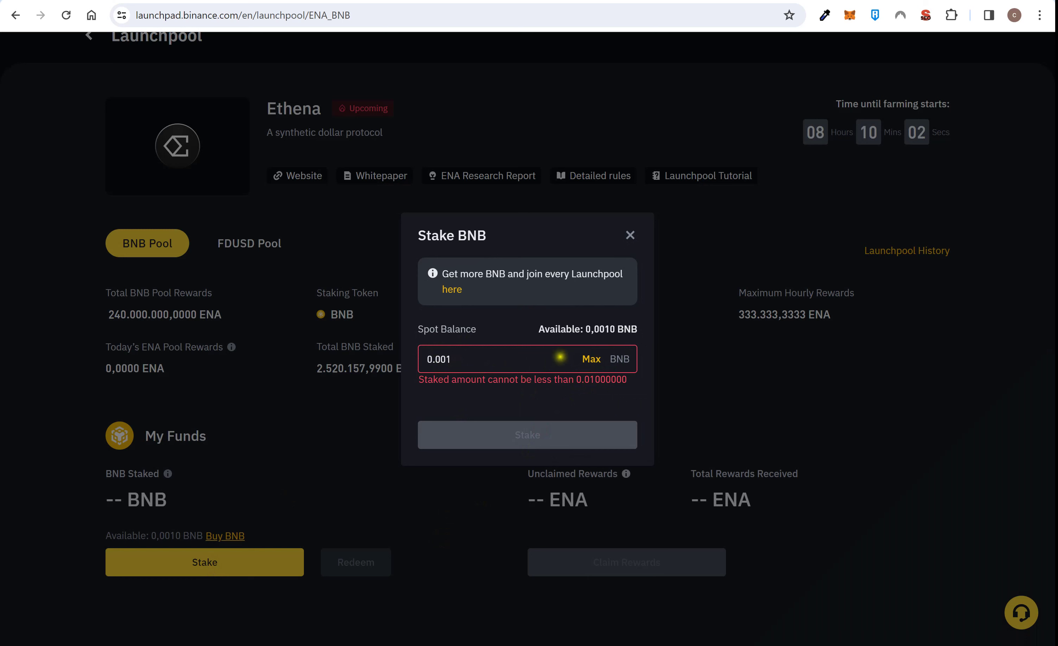
- Change the stake amount to 0.01 BNB, but close the Stake BNB dialog without staking
left_click_drag(440, 359, 464, 357)
type("1")
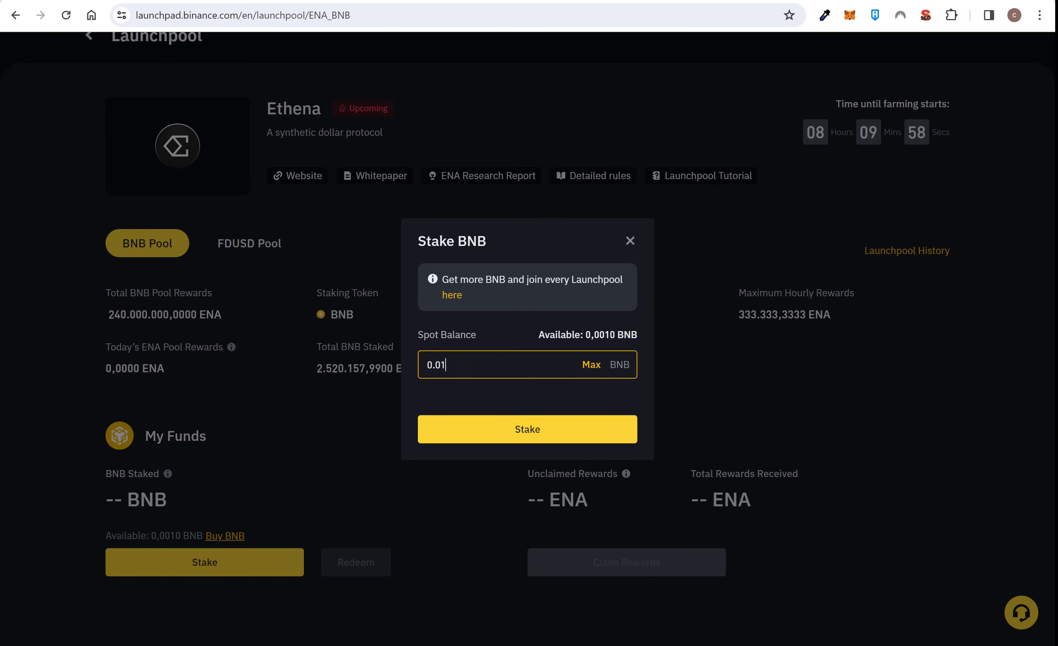
left_click(629, 240)
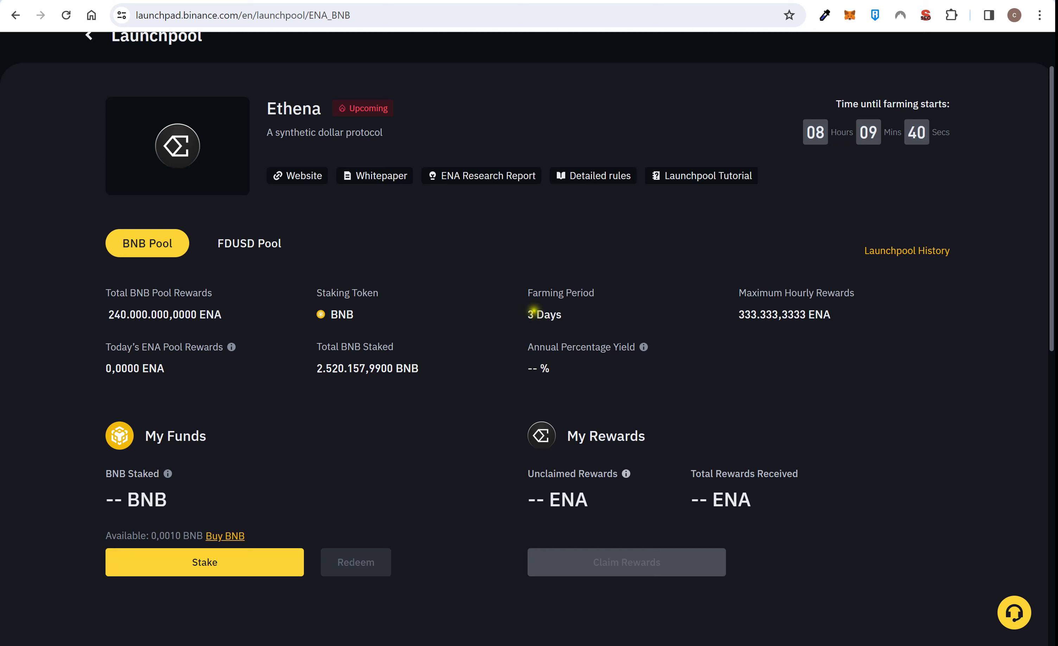
- Highlight the pool's farming period, and the trading start time and date in the Ethena announcement
left_click_drag(526, 314, 562, 315)
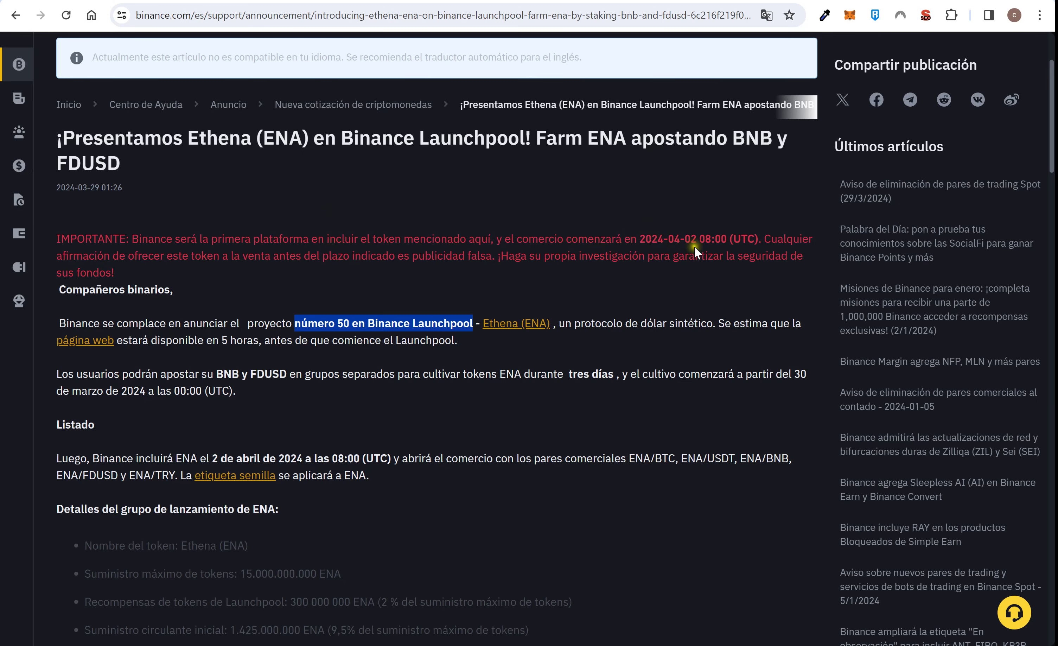
left_click_drag(697, 239, 756, 240)
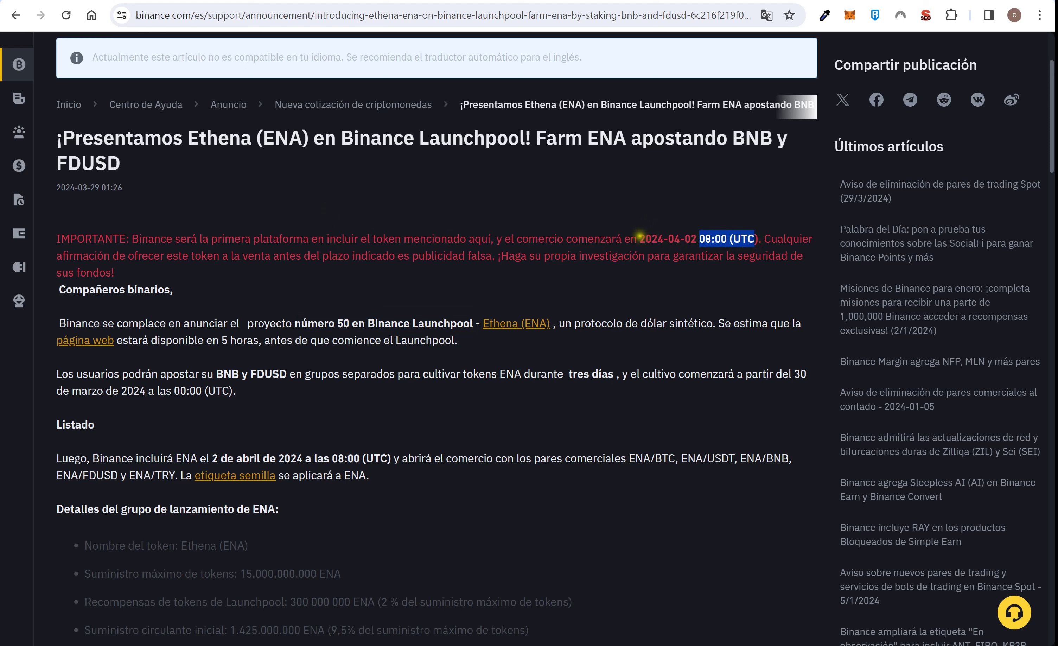
left_click_drag(640, 235, 697, 240)
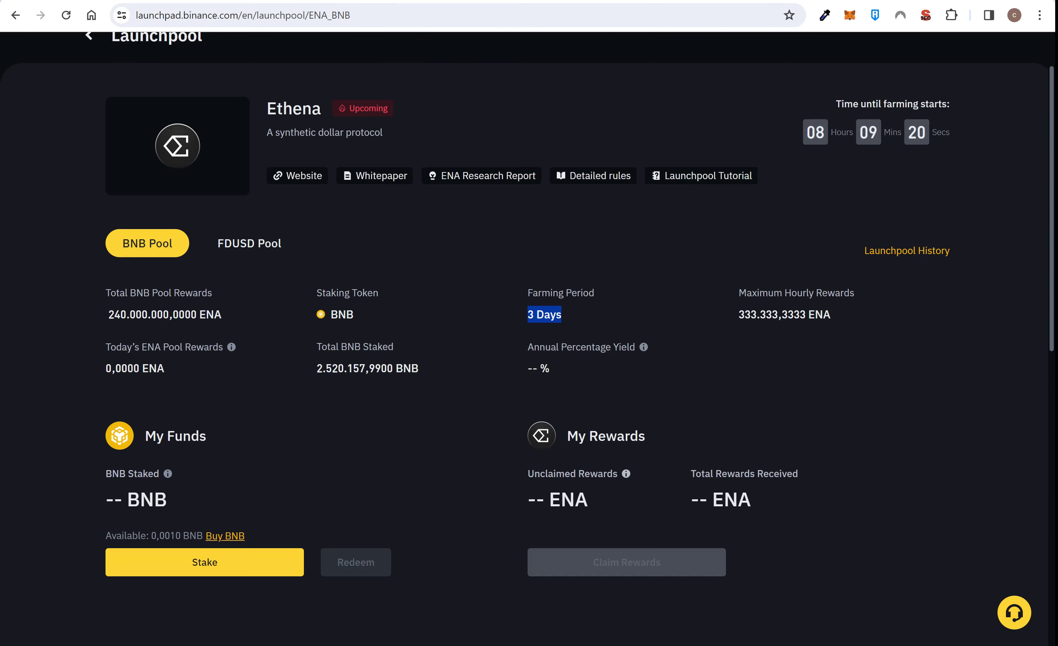
- Return to Ethena's BNB Pool page and review its farming countdown and pool details
scroll(703, 191, "up", 2)
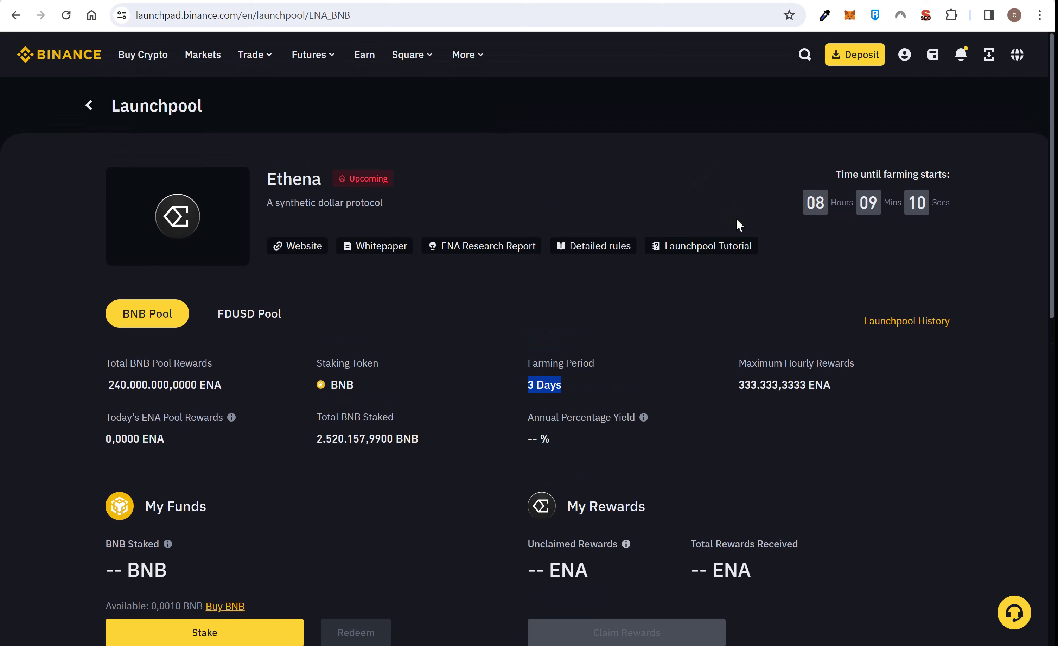
scroll(743, 426, "down", 5)
scroll(738, 421, "up", 2)
scroll(729, 421, "up", 3)
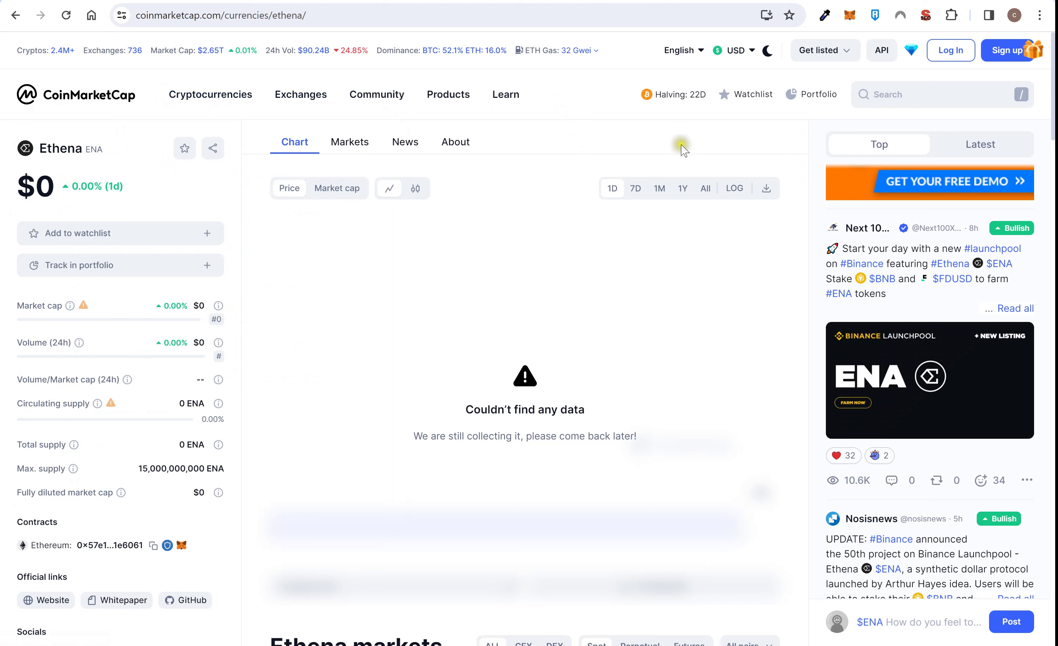
- Switch to Ethena's CoinMarketCap page and examine its supply statistics, markets and community posts, dismissing the coin search
left_click(906, 96)
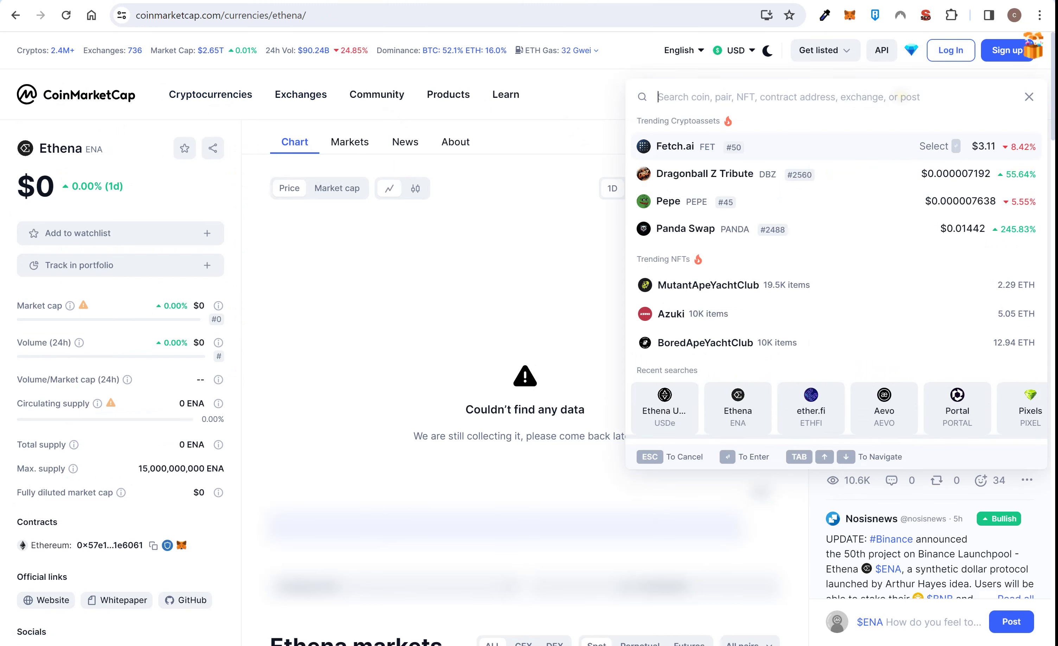
left_click(601, 98)
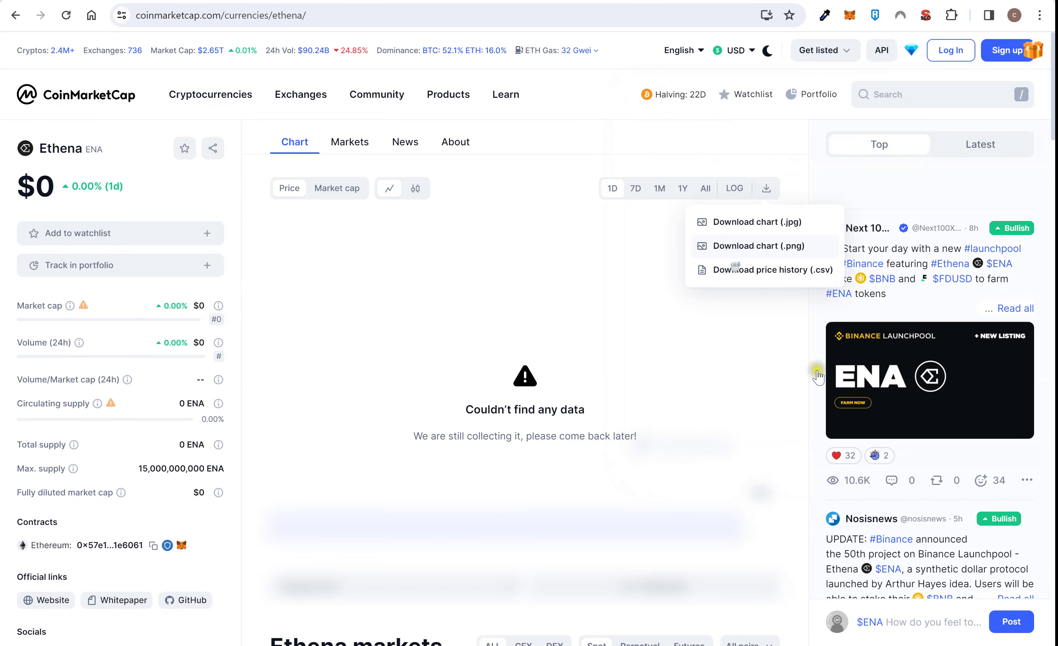
scroll(565, 391, "down", 2)
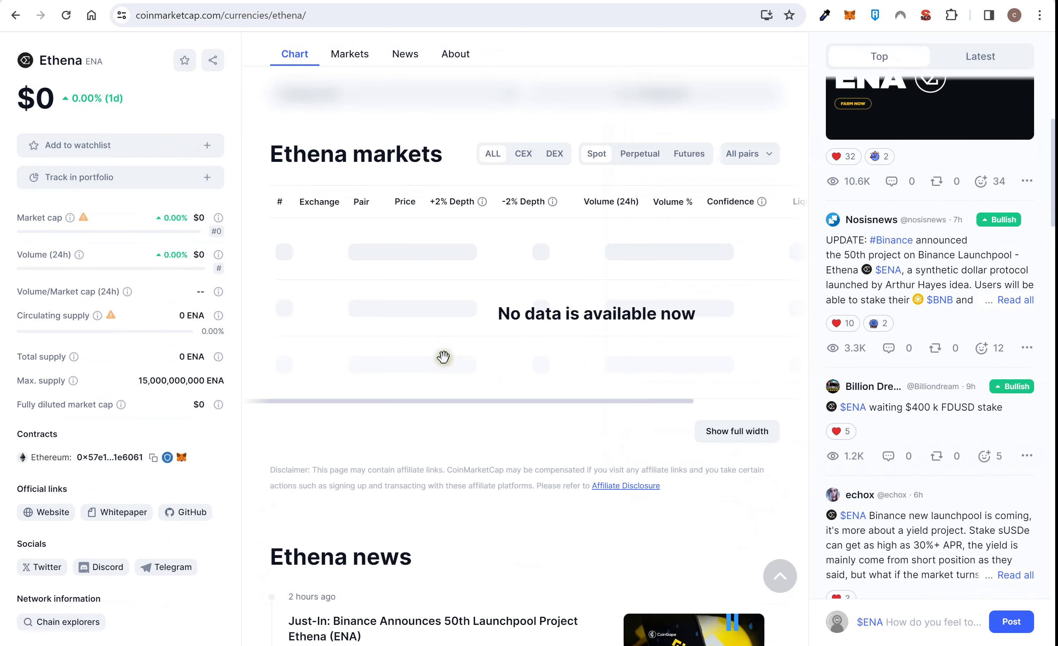
scroll(603, 402, "up", 1)
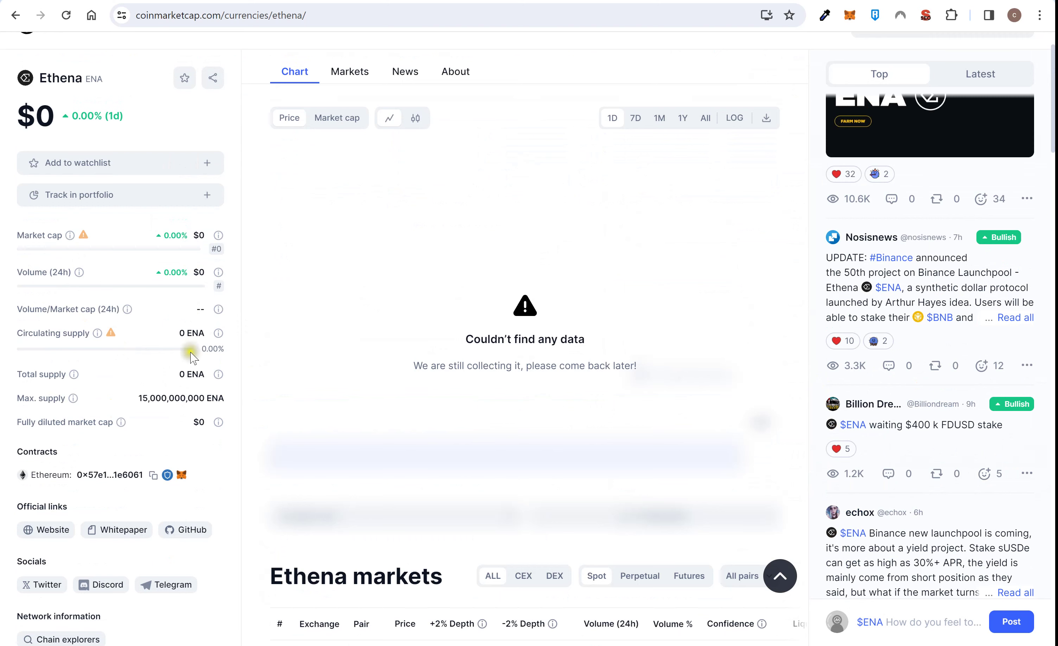
scroll(193, 359, "down", 1)
scroll(193, 358, "down", 3)
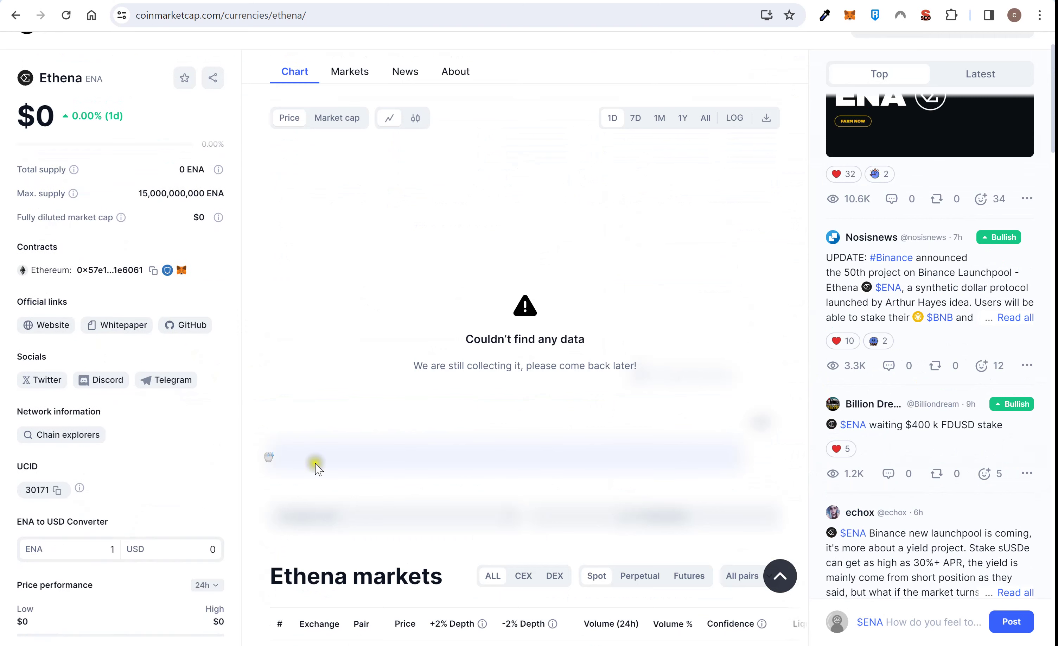
scroll(607, 439, "down", 4)
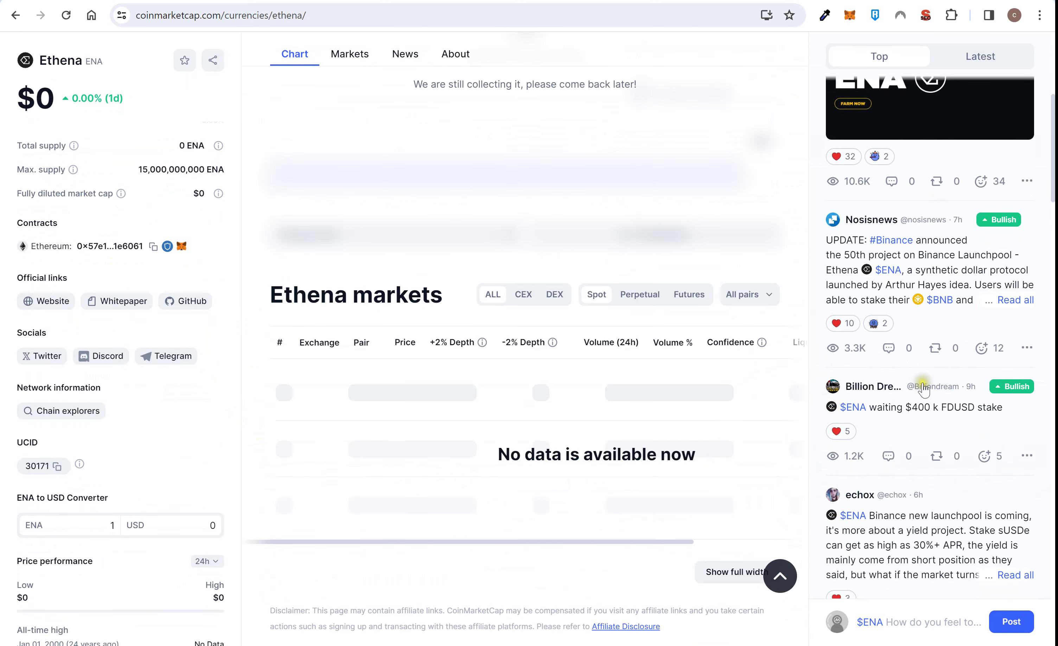
scroll(917, 385, "up", 3)
scroll(812, 406, "up", 5)
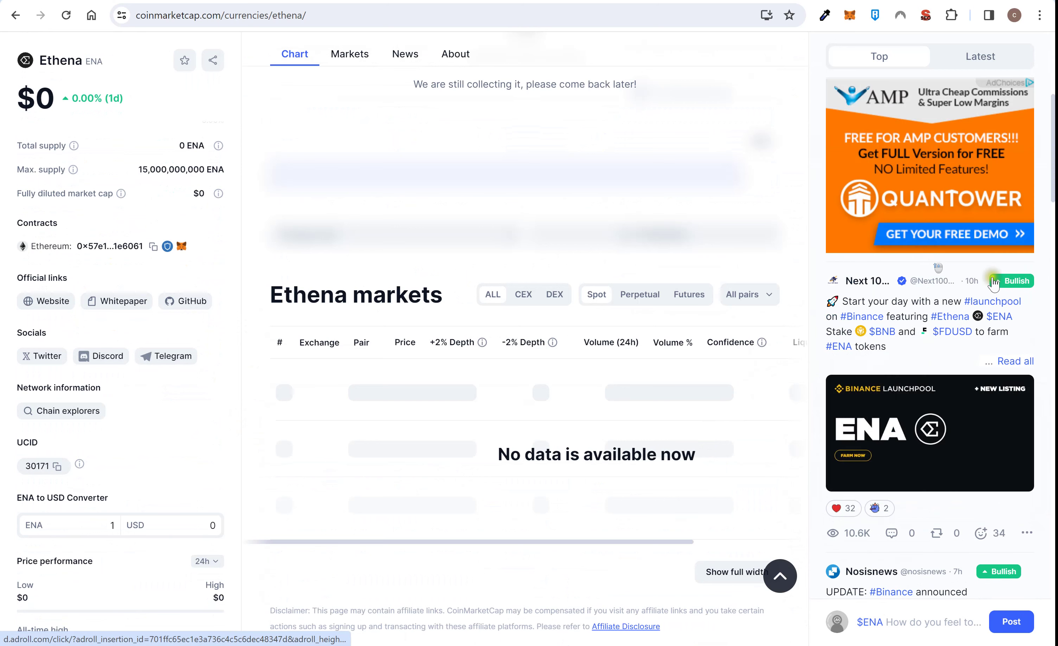
- Look through the Ethena news articles and examine the About Ethena description on CoinMarketCap
scroll(643, 378, "down", 7)
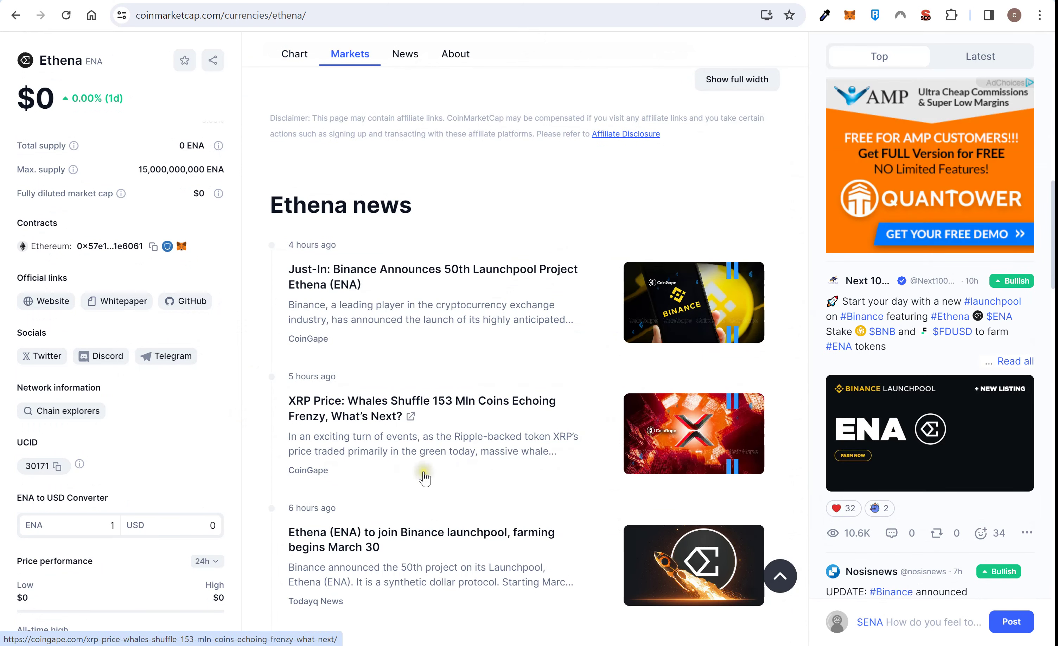
scroll(425, 468, "down", 6)
scroll(426, 477, "down", 9)
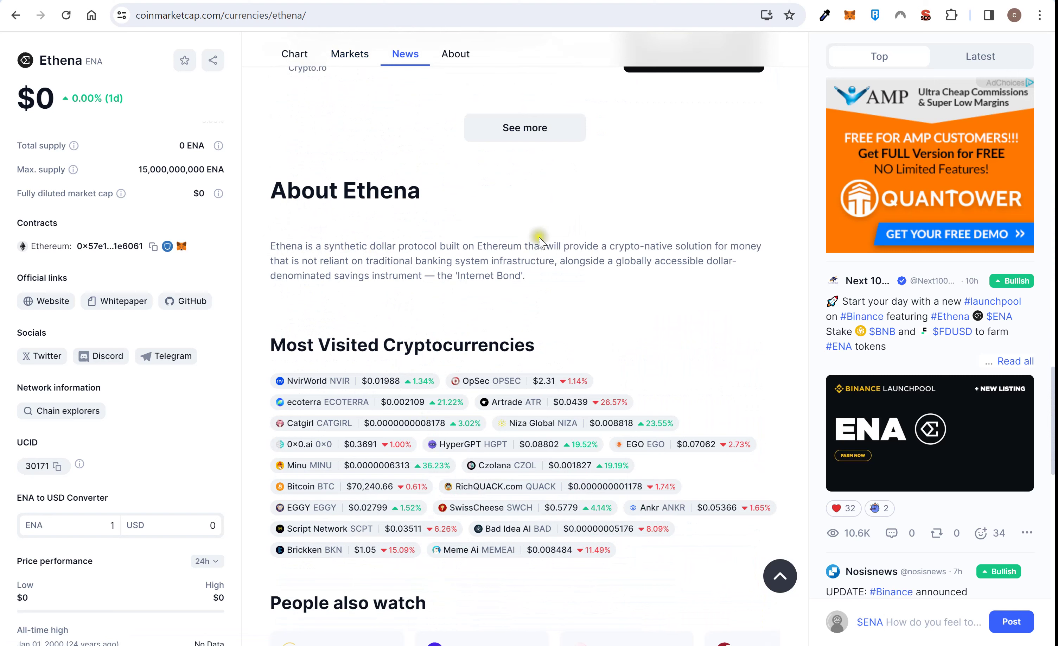
right_click(532, 211)
left_click(601, 441)
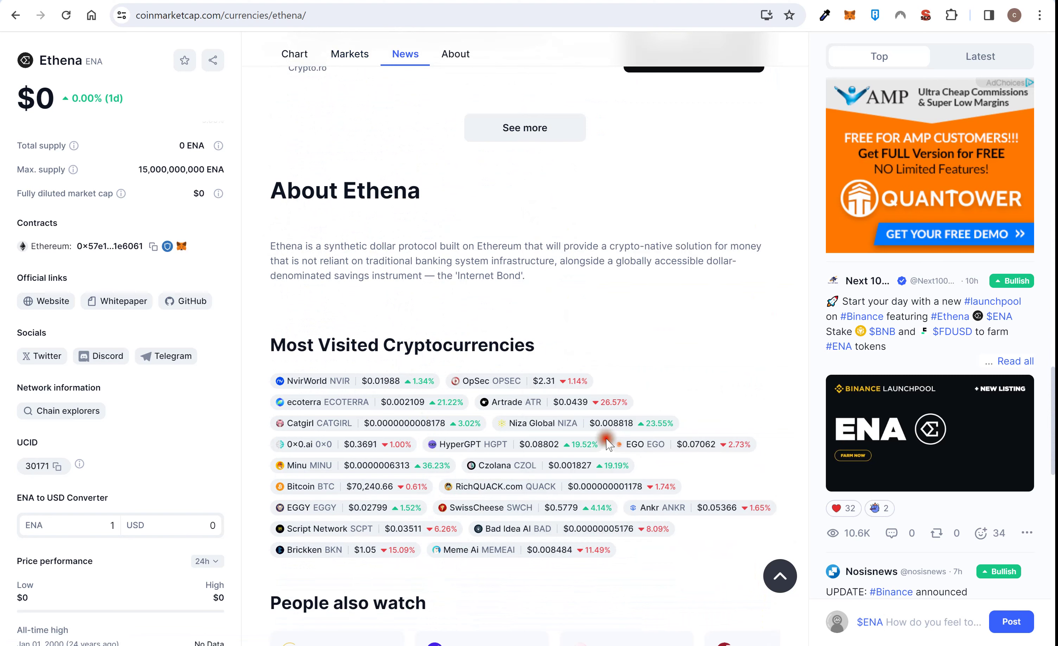